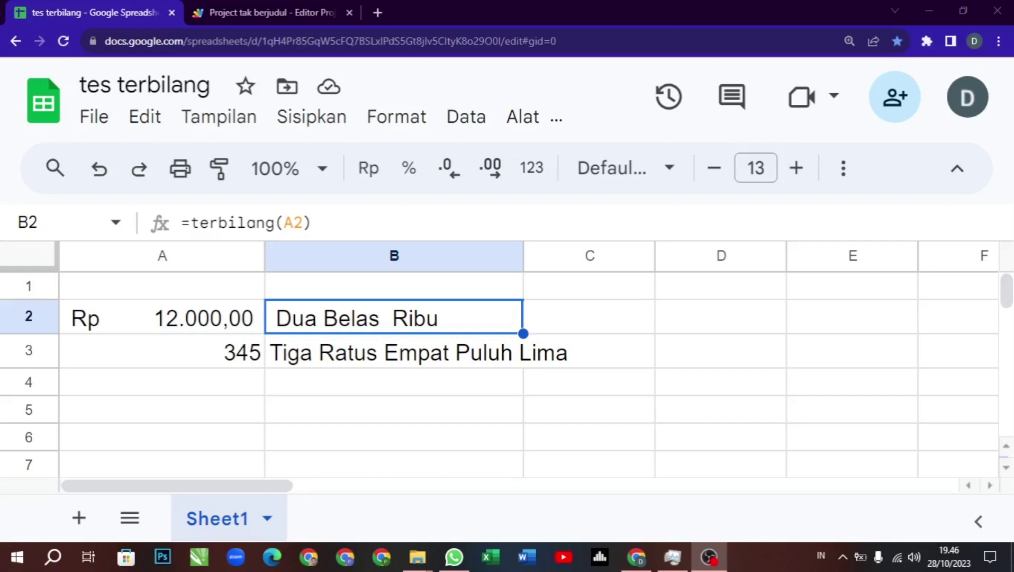
Bring the tes terbilang spreadsheet forward and check the terbilang formula in B4.
click(637, 555)
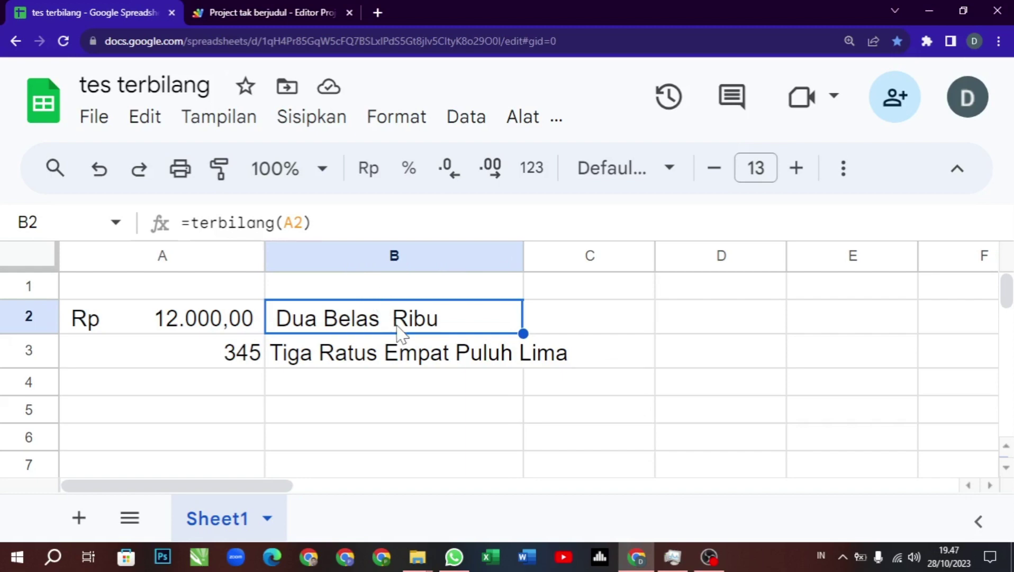
click(608, 318)
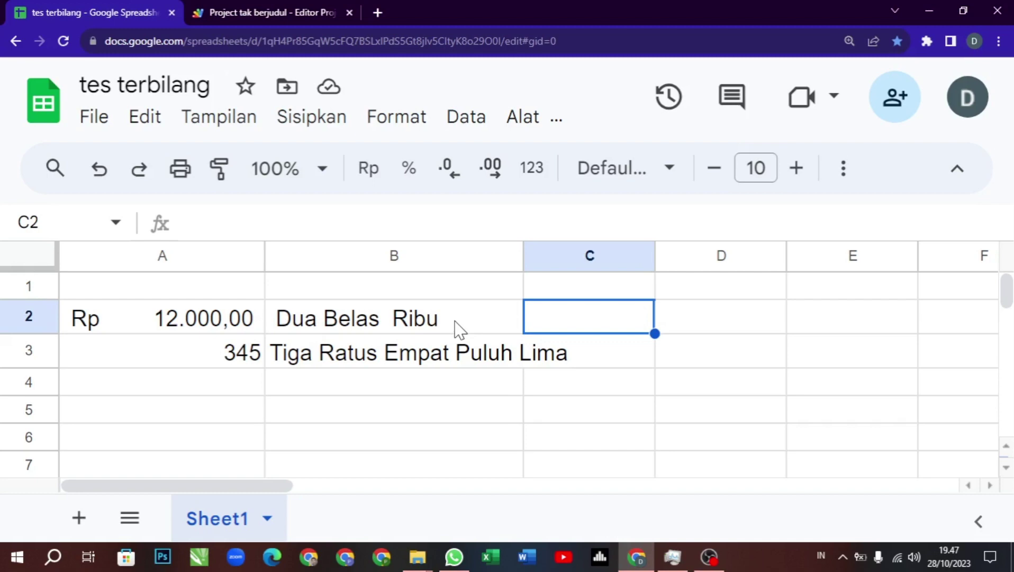
click(110, 121)
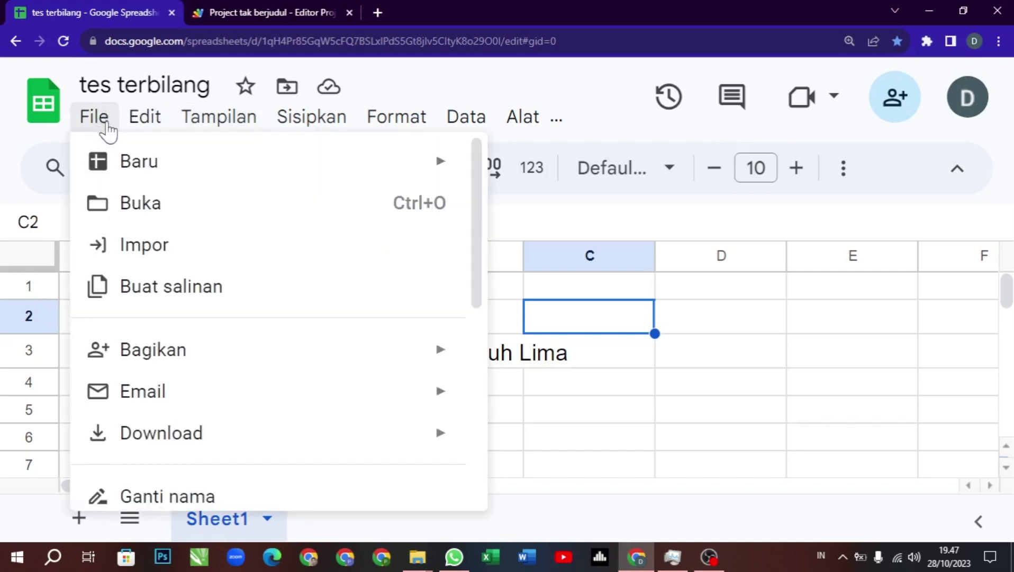
click(723, 318)
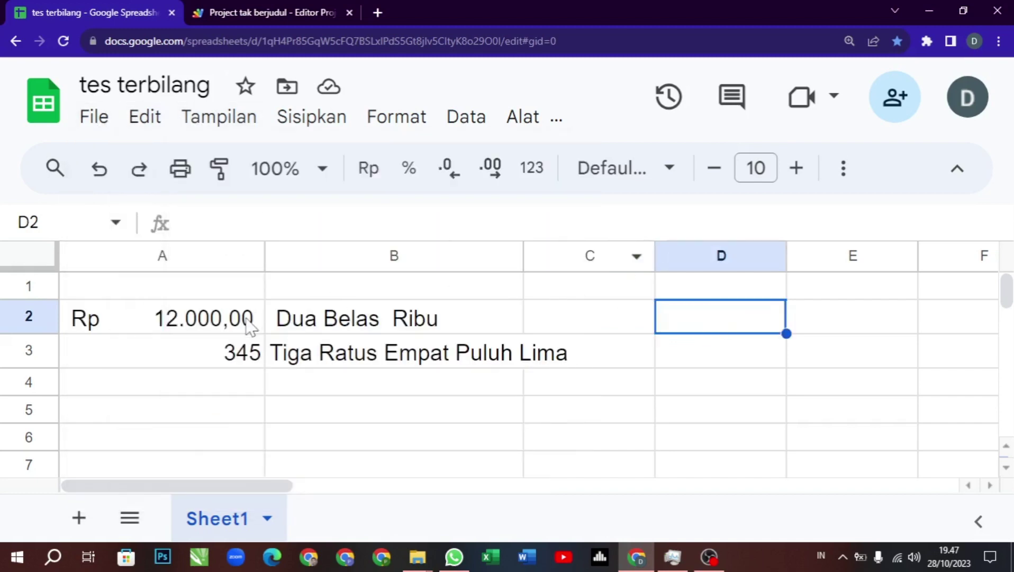
click(315, 379)
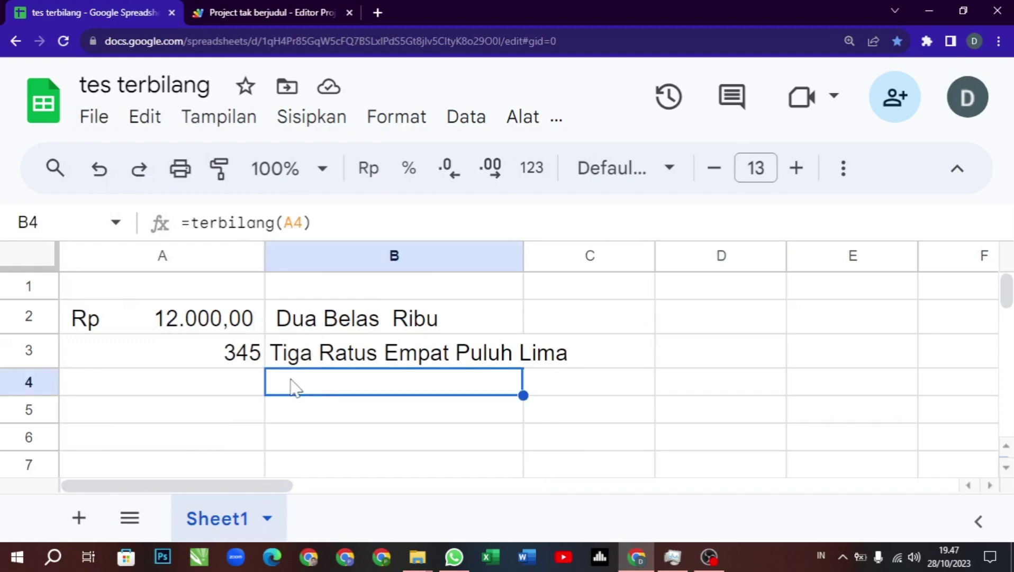
Enter 344444 in A4 and review the spelled-out results in B2:B4.
click(237, 380)
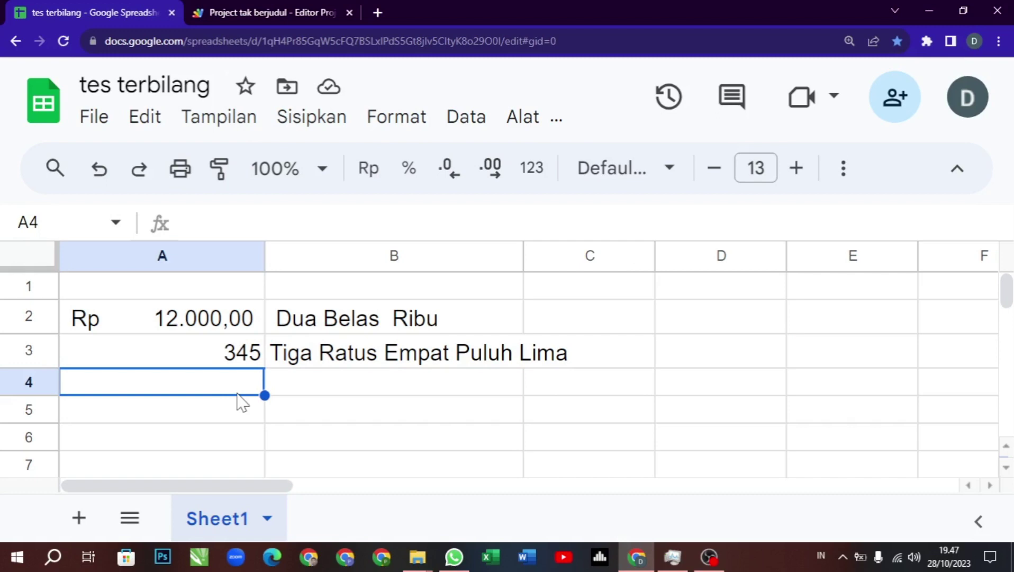
text(344444)
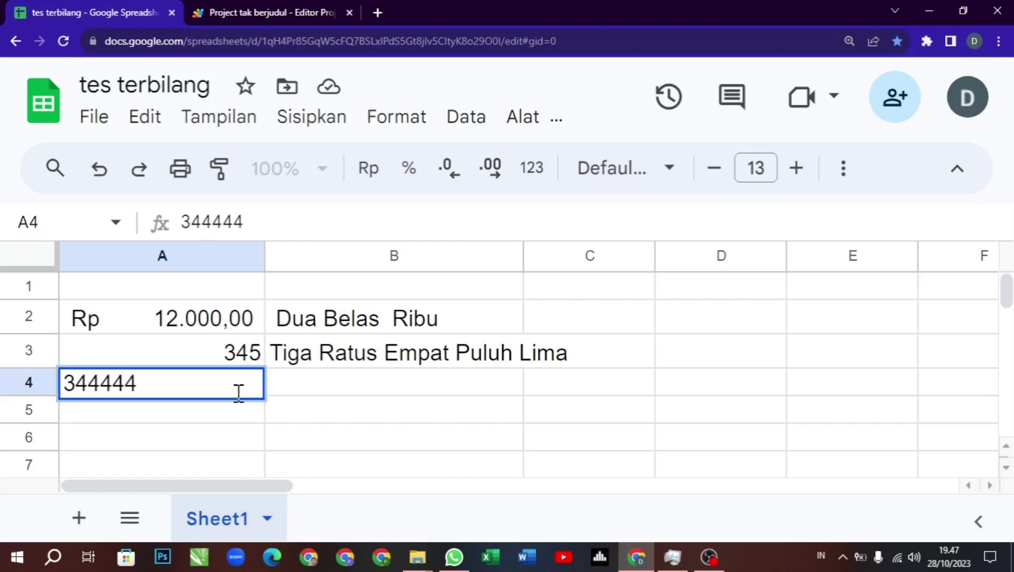
key(Return)
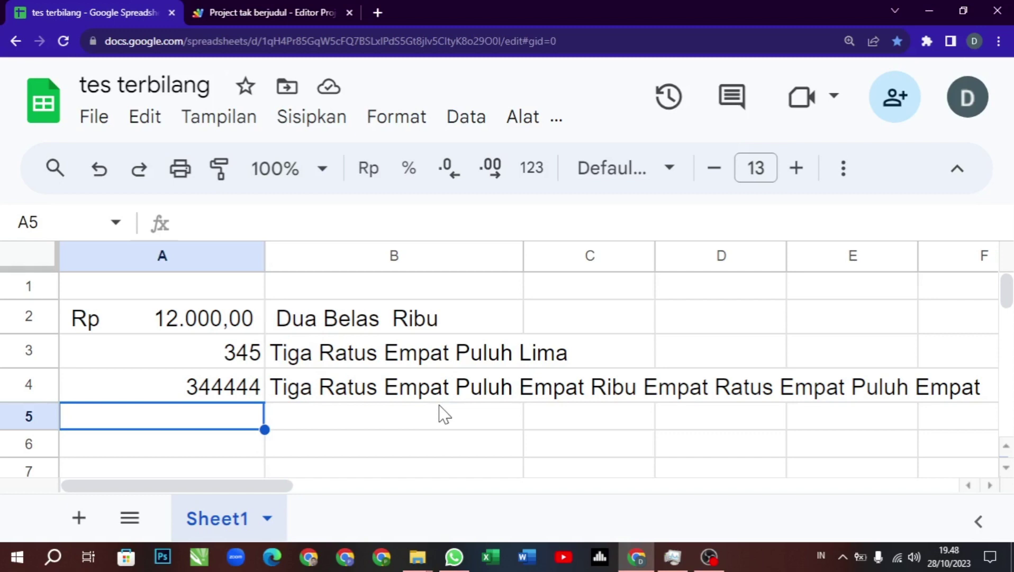
drag(380, 323, 431, 400)
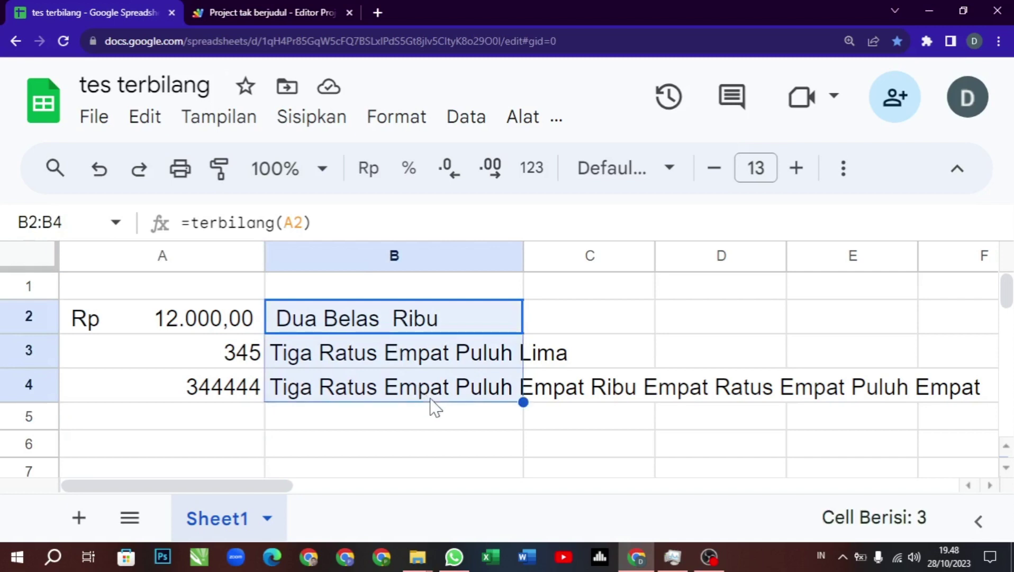
click(379, 417)
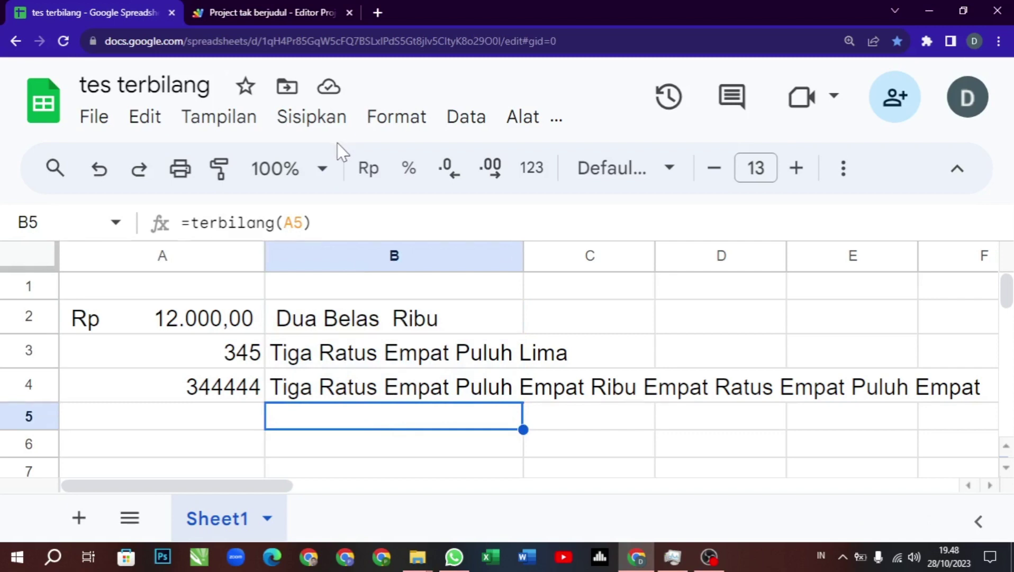
Create a blank Untitled spreadsheet via File > Baru > Spreadsheet and select A3.
click(377, 12)
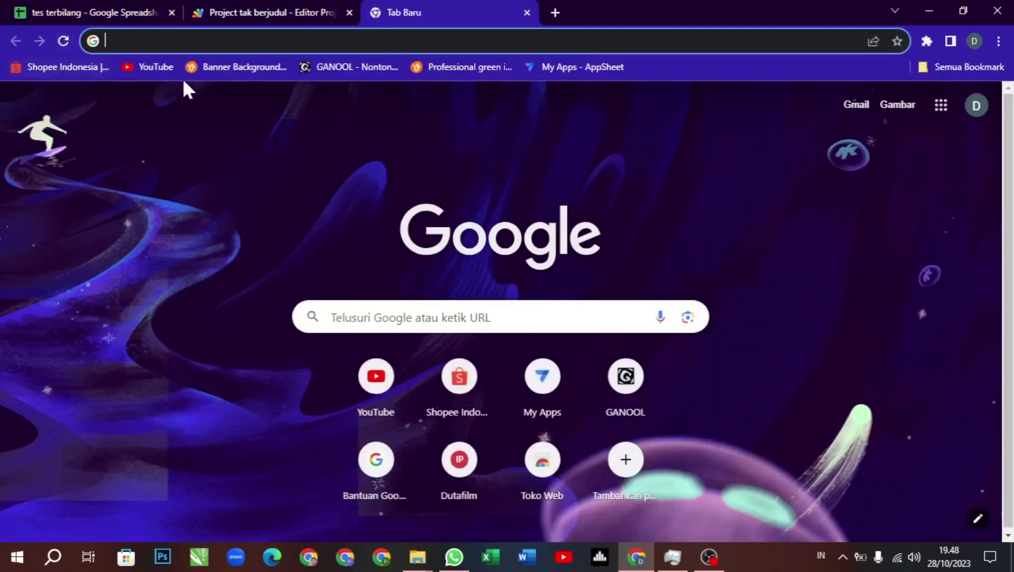
click(127, 12)
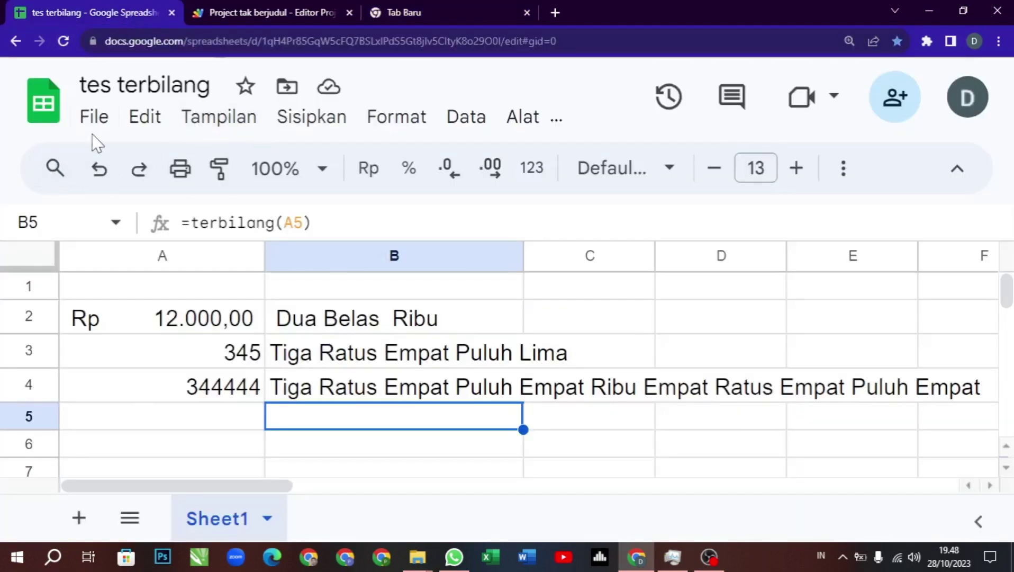
click(95, 118)
mouse_move(261, 161)
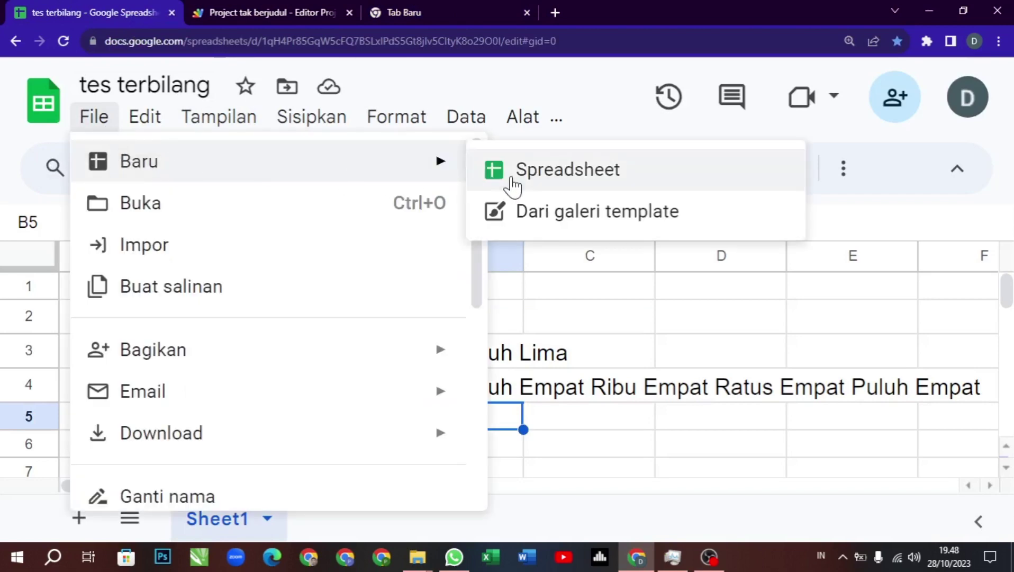
click(516, 183)
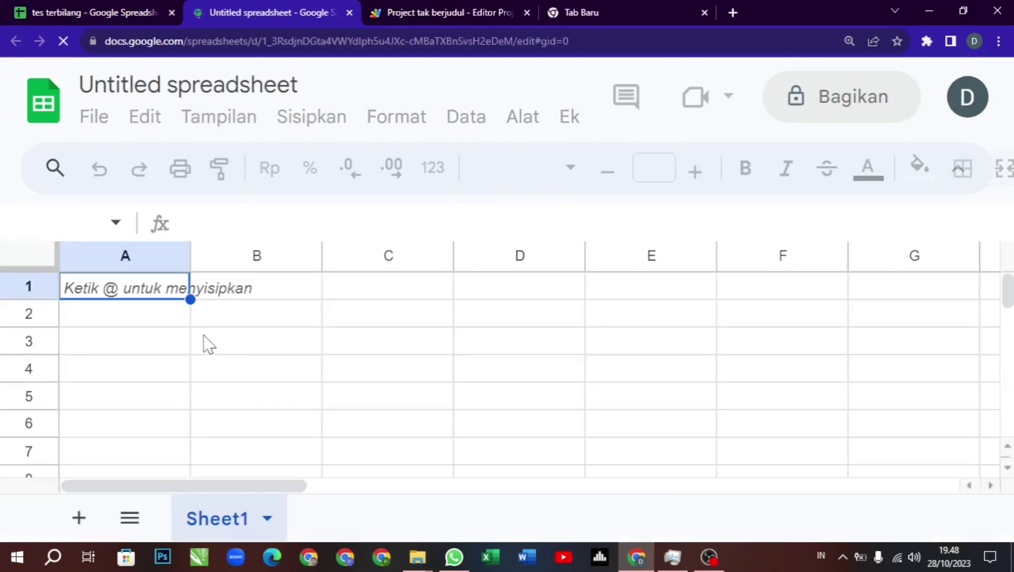
click(158, 350)
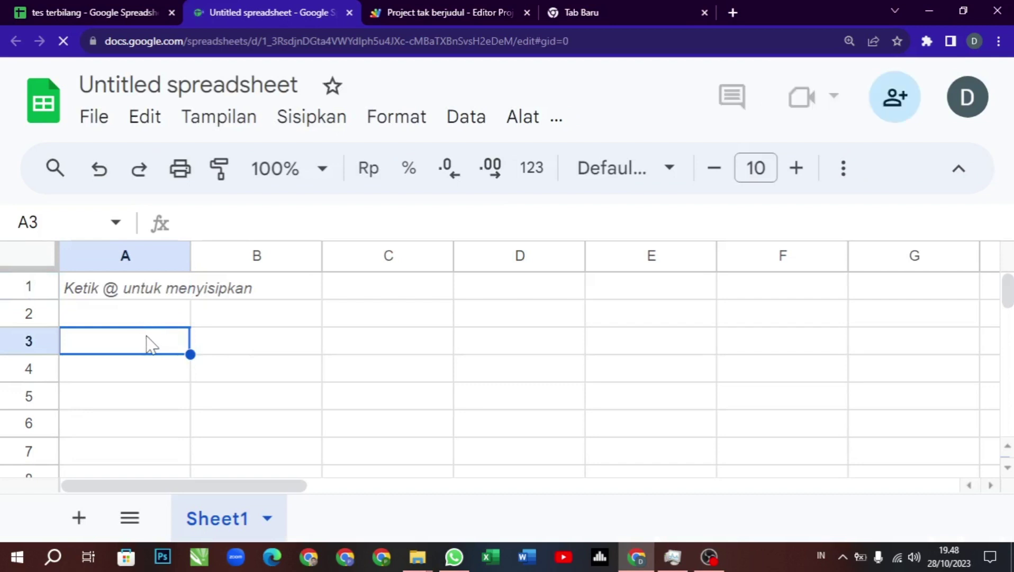
Enter 122222 in A3 and the formula =terbilang(A3) in B3.
text(122222)
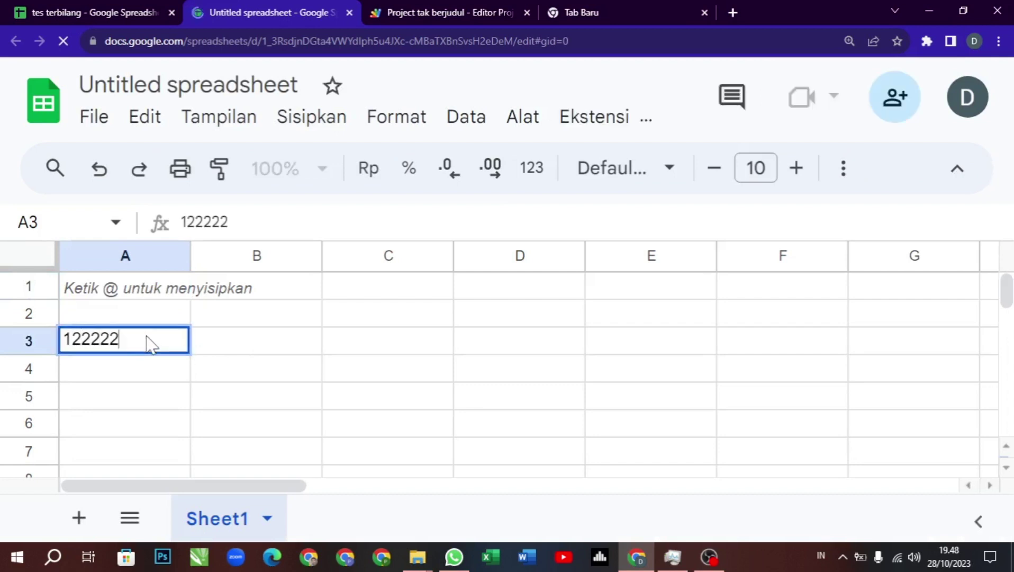
click(233, 355)
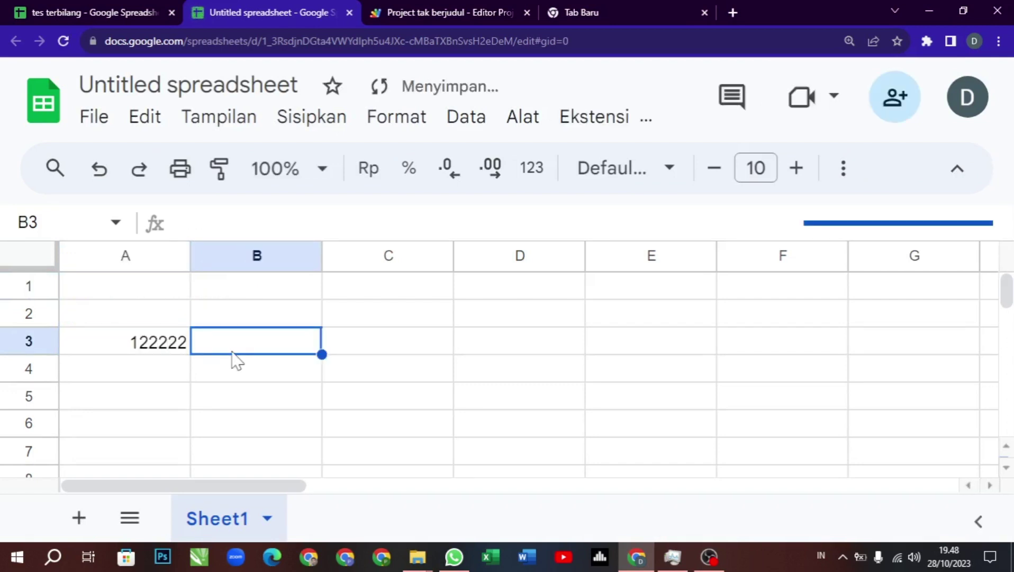
text(=t)
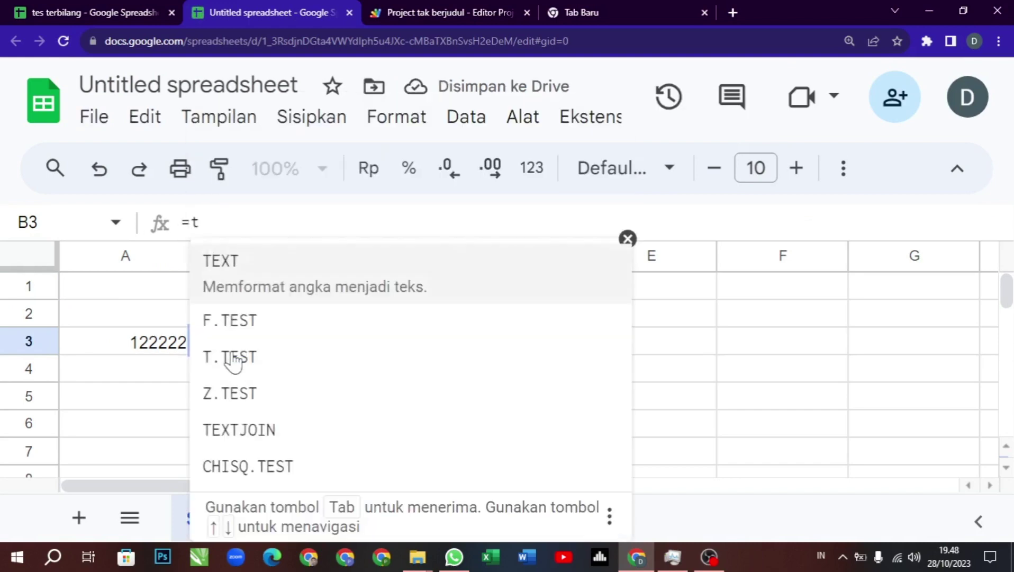
text(erbilan)
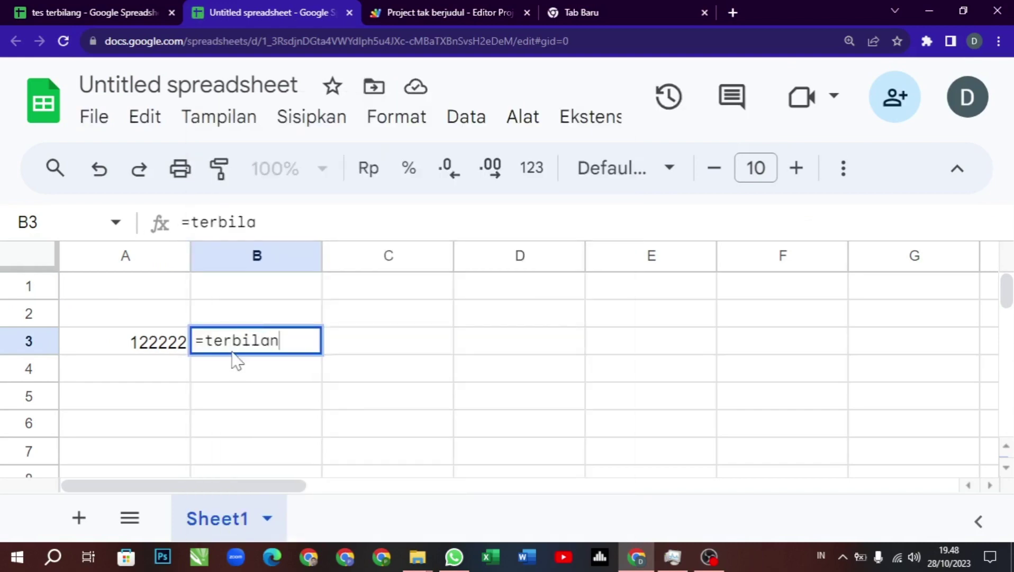
text(g)
text(()
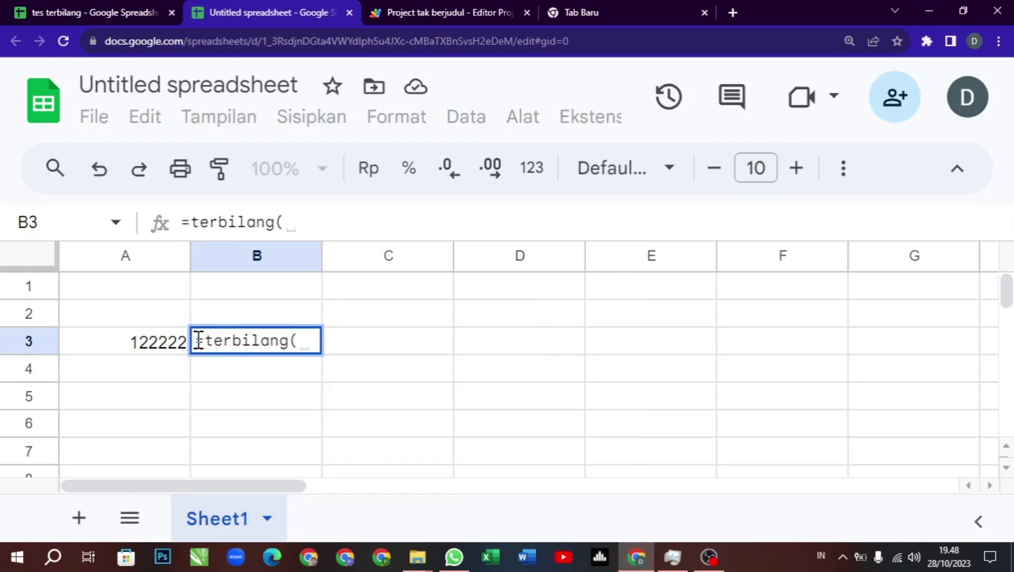
click(174, 353)
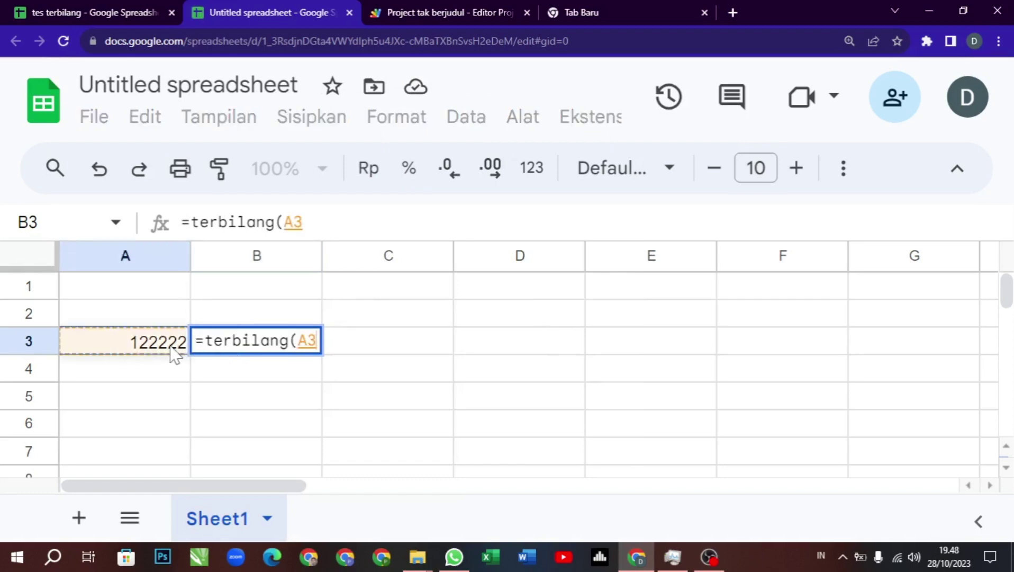
key(Return)
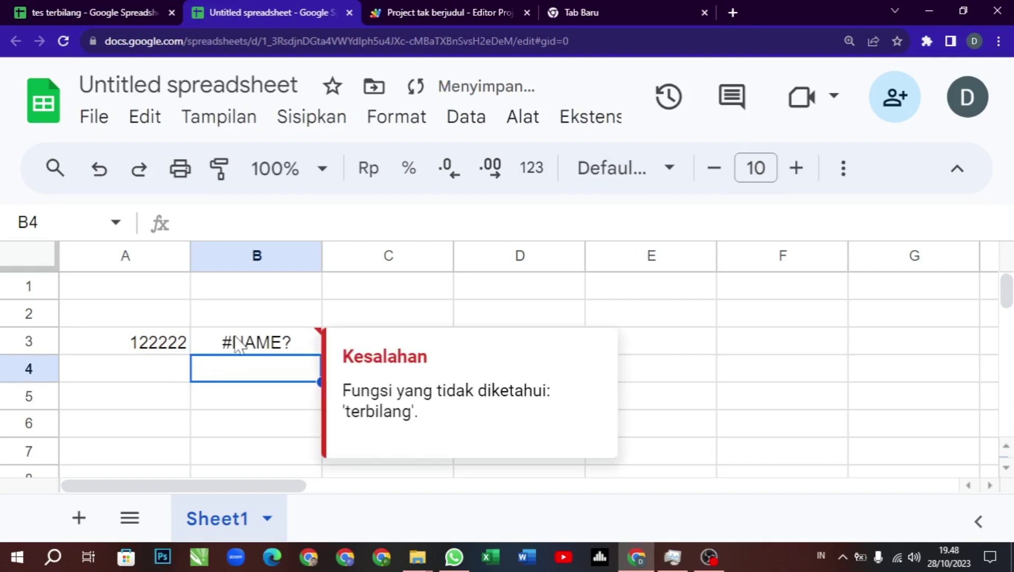
Inspect B3's #NAME? error reporting the unknown function 'terbilang'.
click(238, 344)
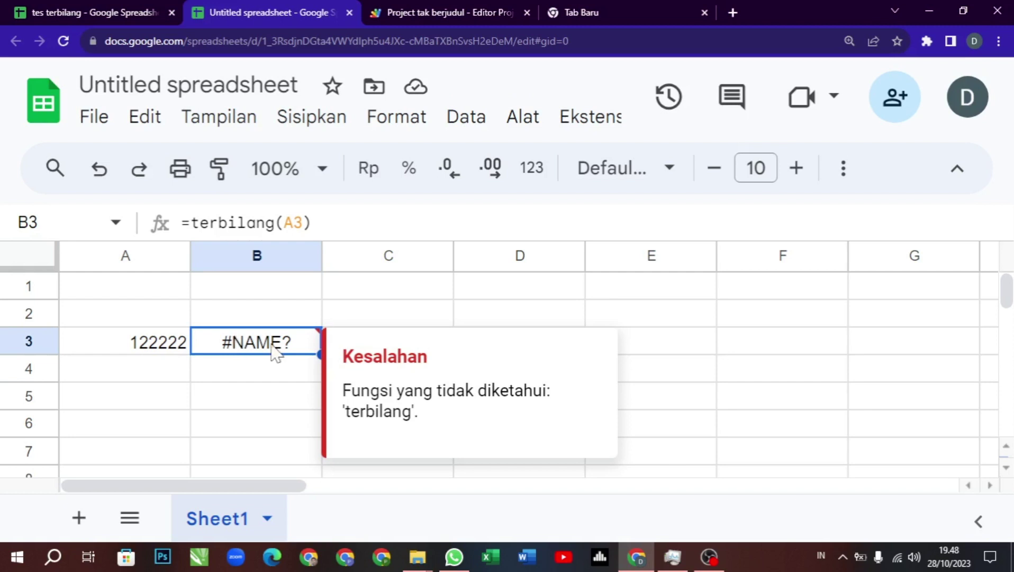
click(434, 317)
click(386, 347)
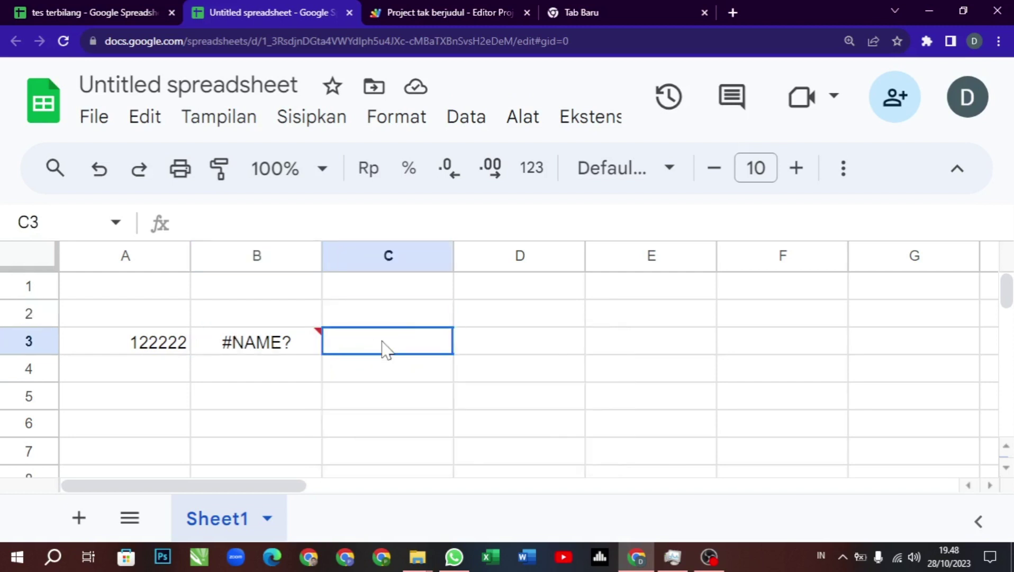
click(306, 349)
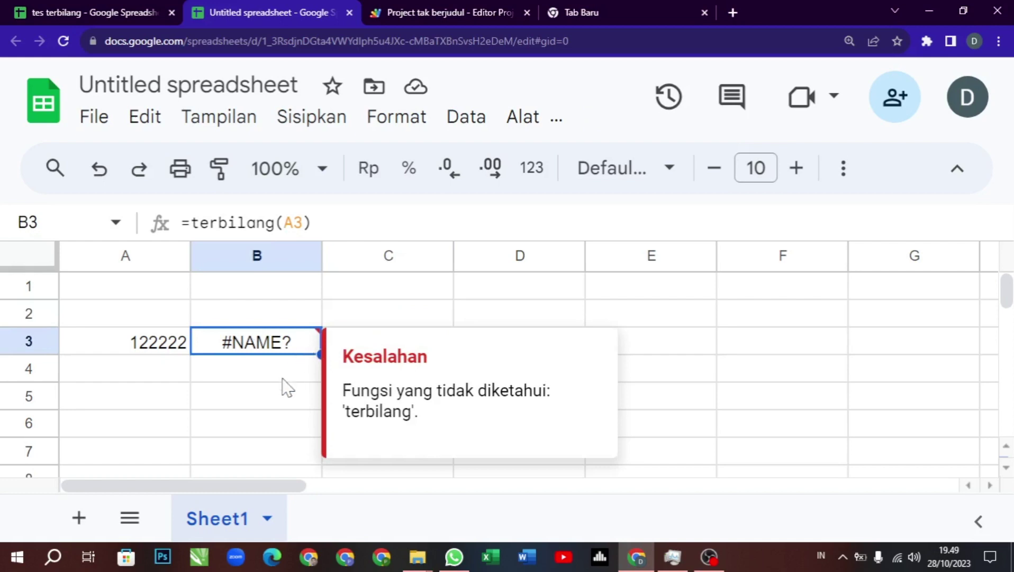
click(283, 379)
click(297, 350)
click(668, 345)
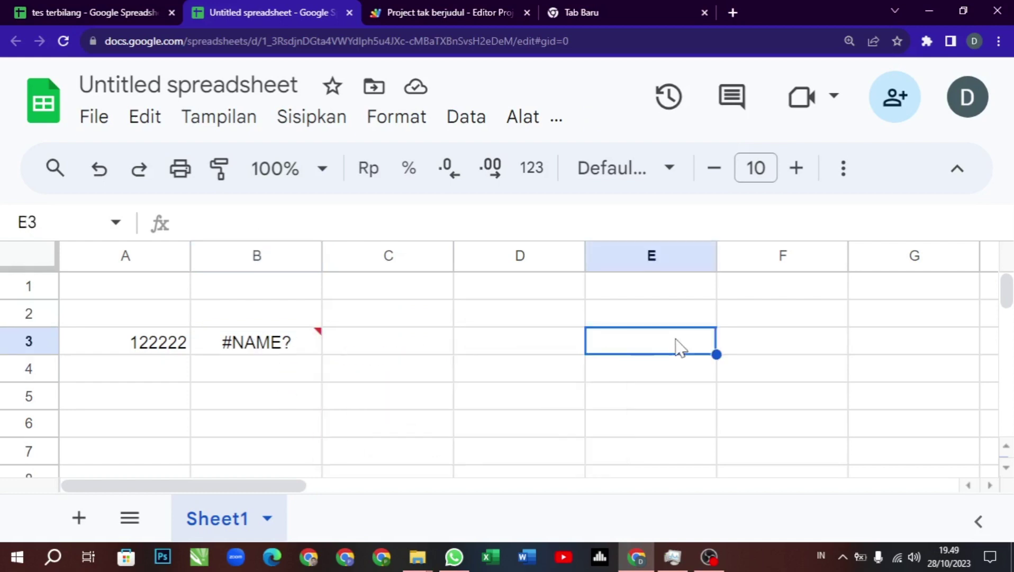
click(298, 344)
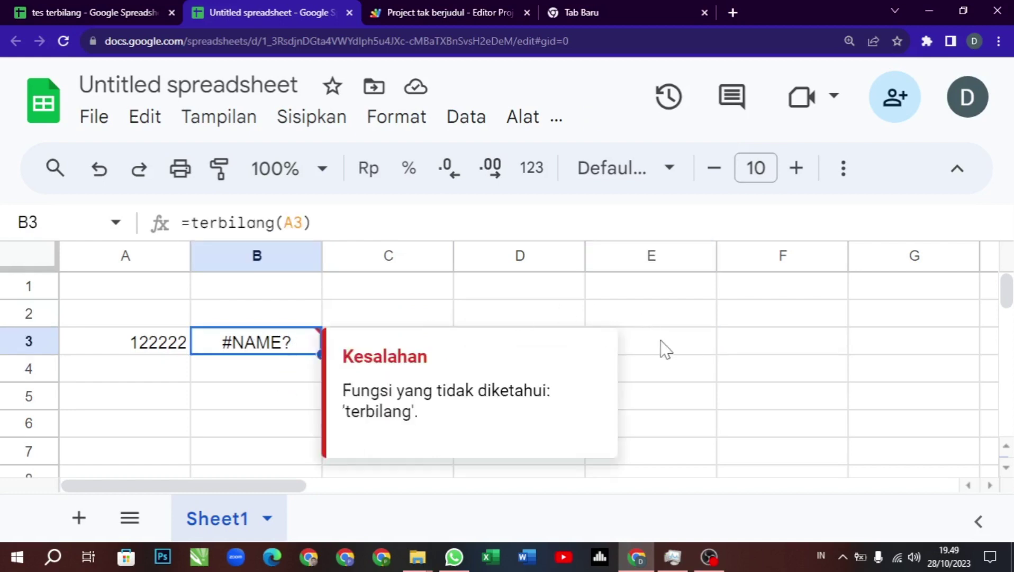
mouse_move(262, 343)
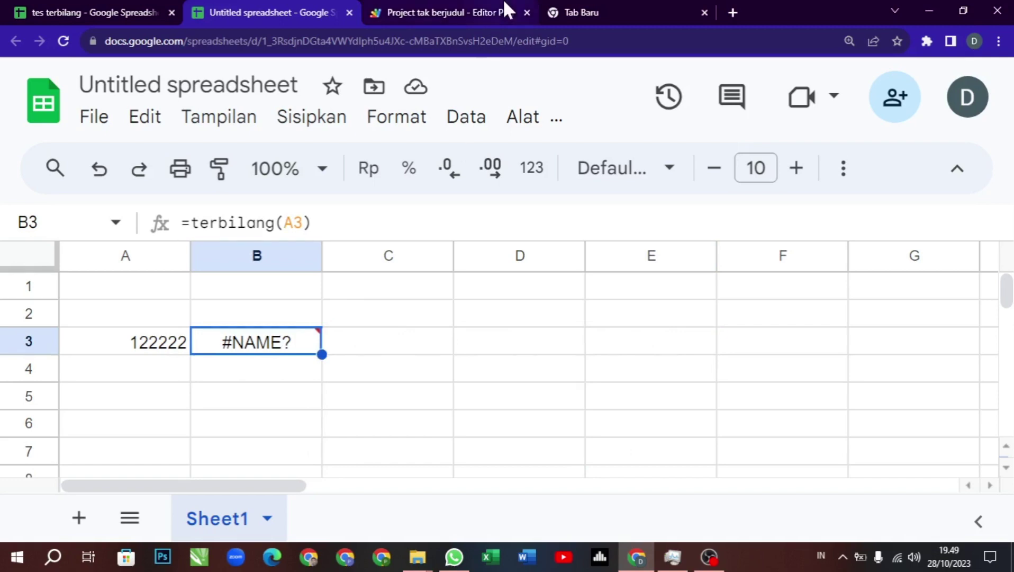
Close the extra tabs, switch to the tes terbilang spreadsheet and open its Extensions menu.
click(526, 13)
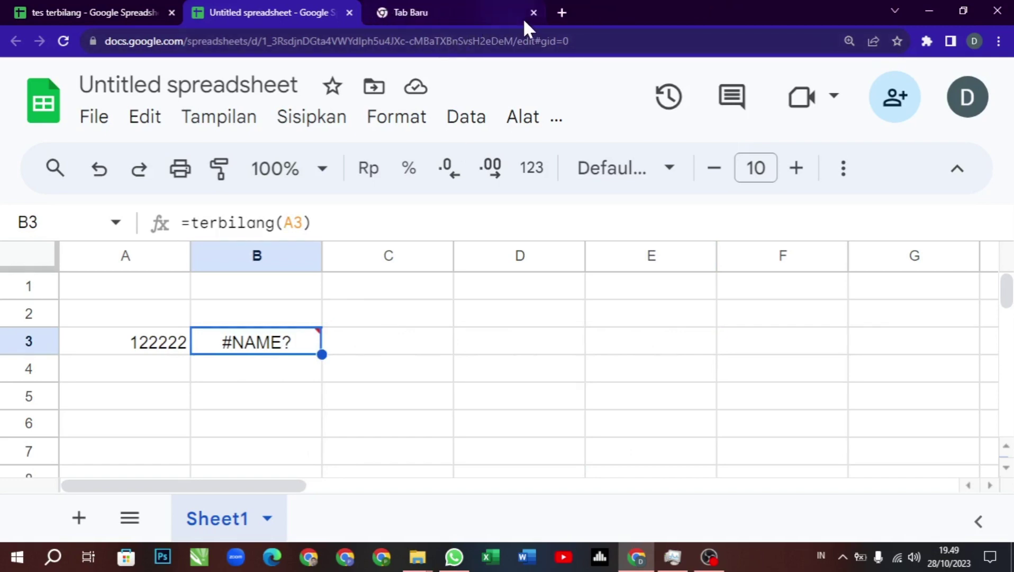
click(527, 15)
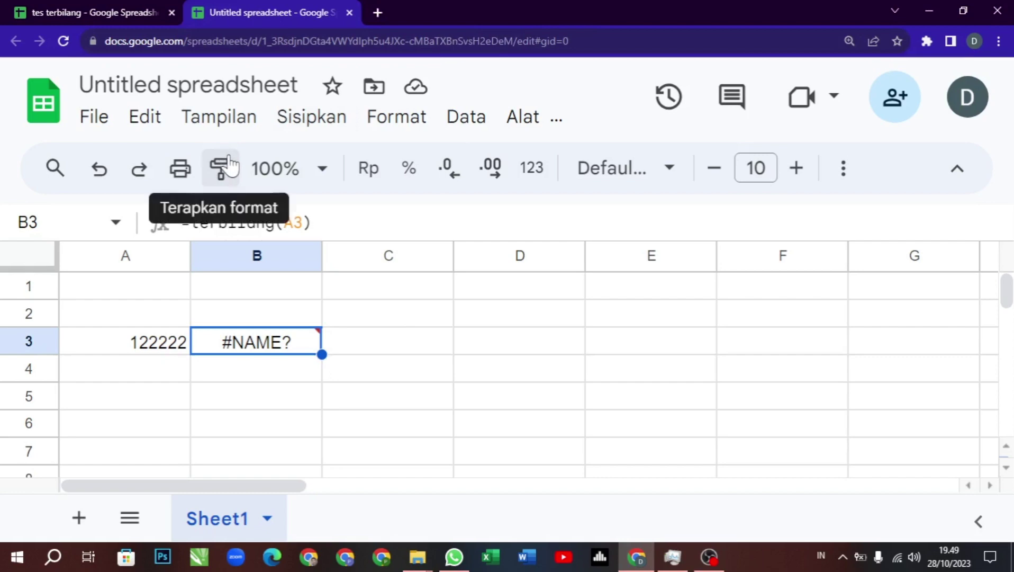
click(385, 344)
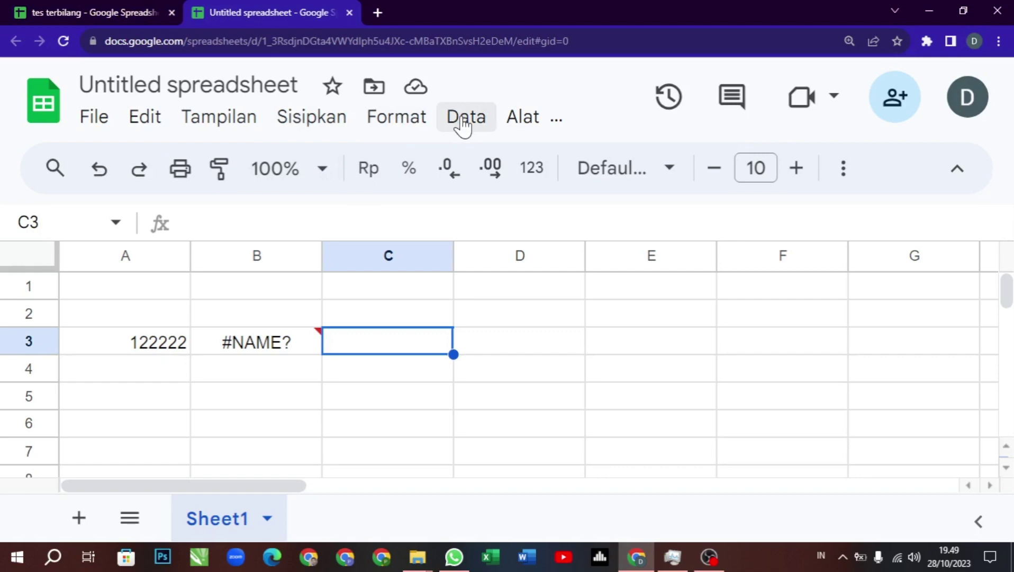
click(127, 16)
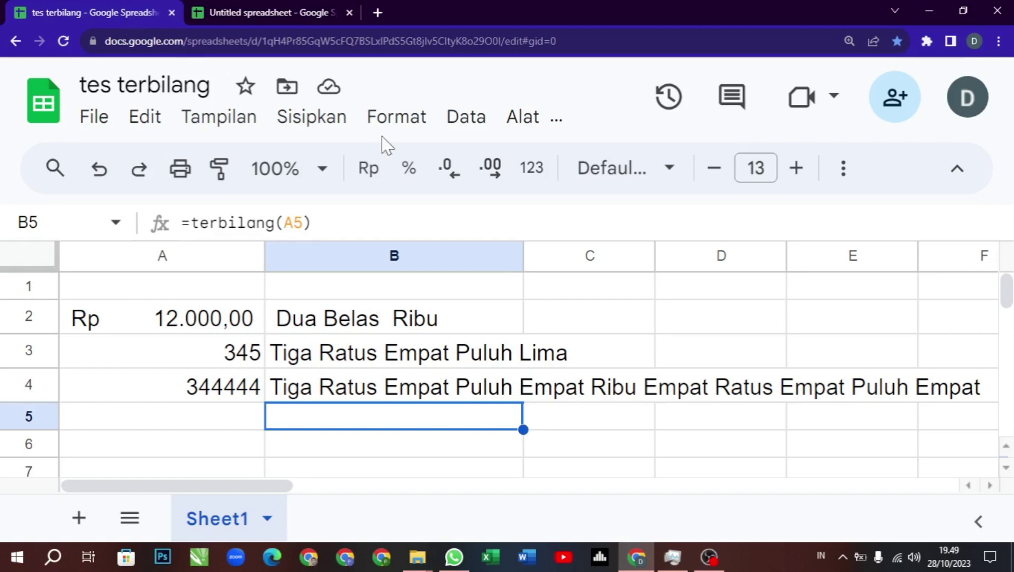
click(460, 128)
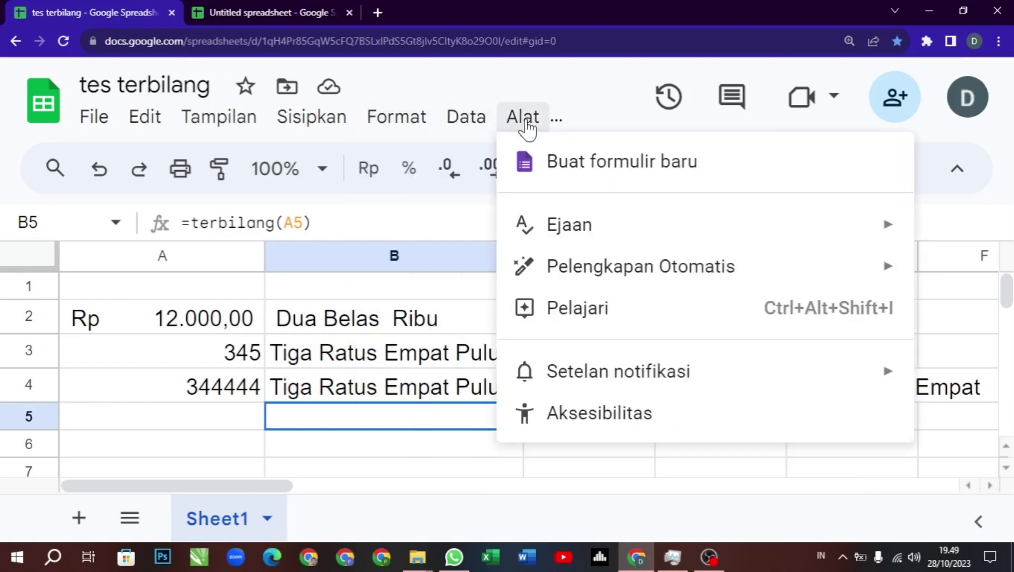
mouse_move(556, 118)
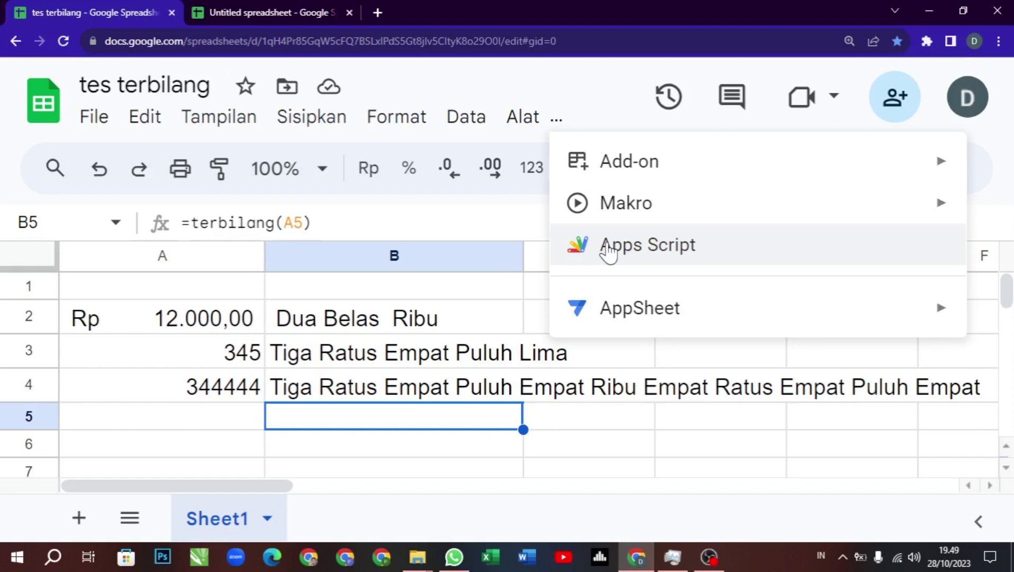
Zoom the browser out and open Ekstensi > Apps Script to view the terbilang code.
click(606, 66)
key(ctrl+minus)
key(ctrl+minus)
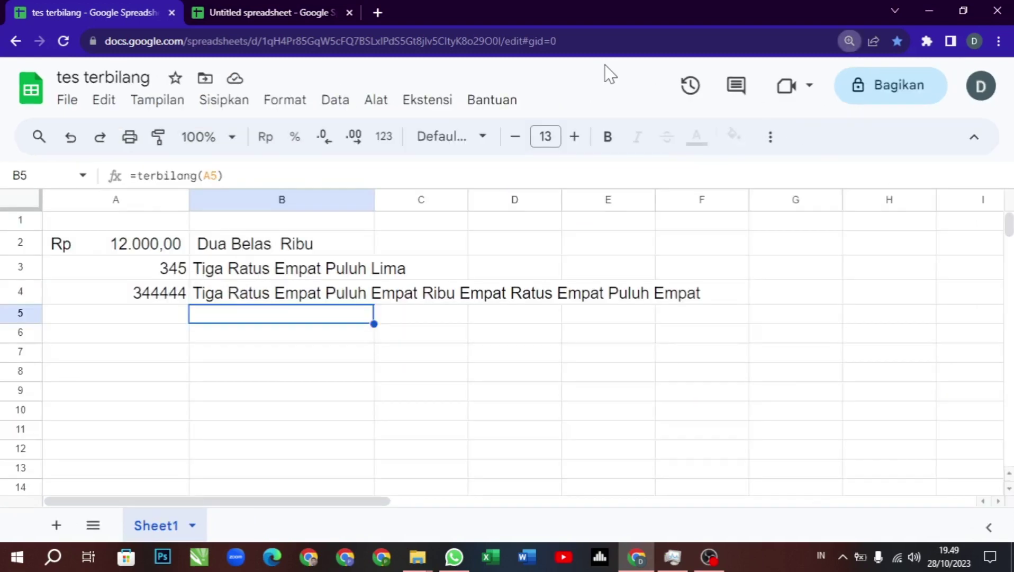
click(435, 104)
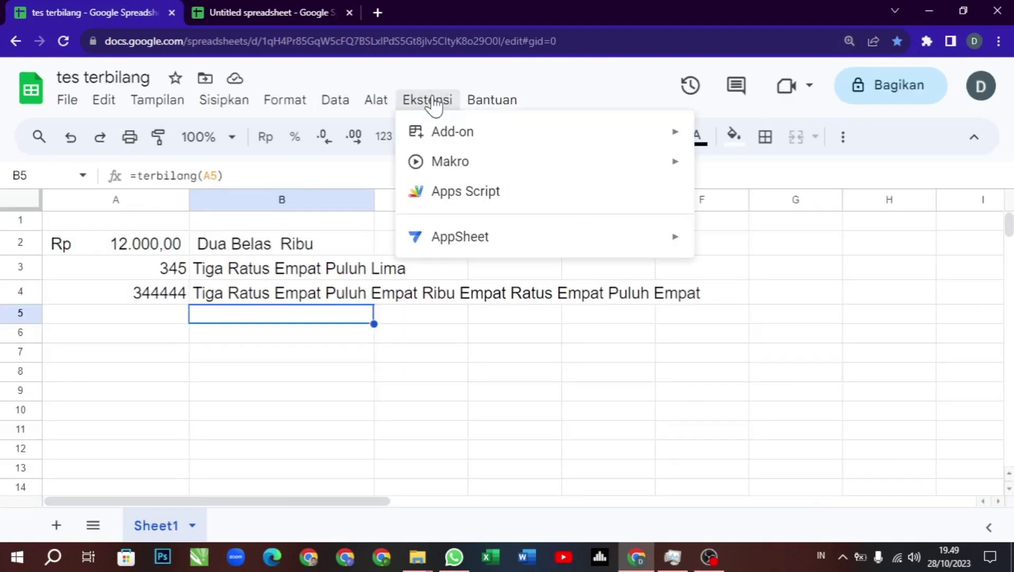
click(453, 192)
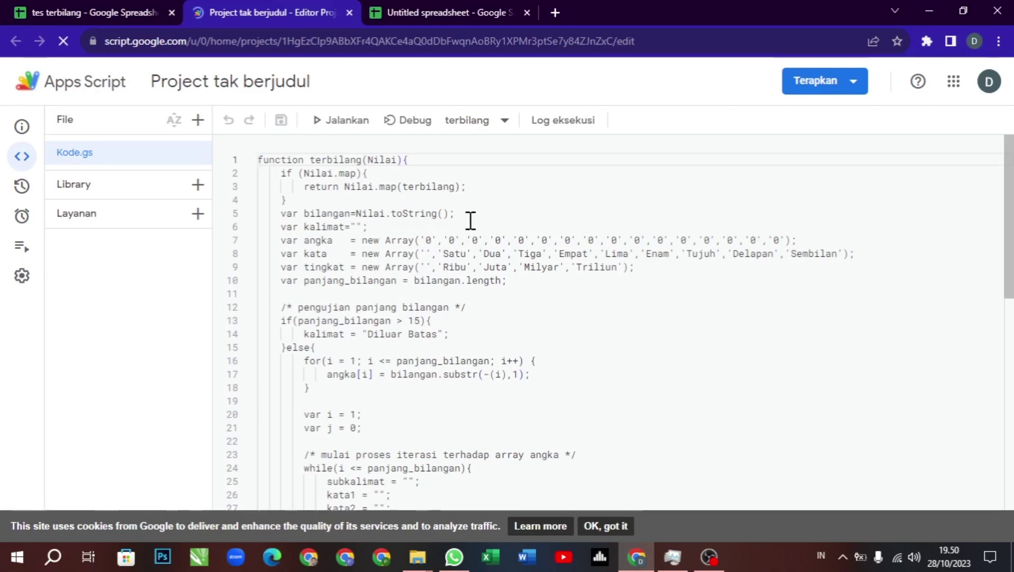
Copy the entire terbilang script from Kode.gs and return to the Untitled spreadsheet.
click(471, 221)
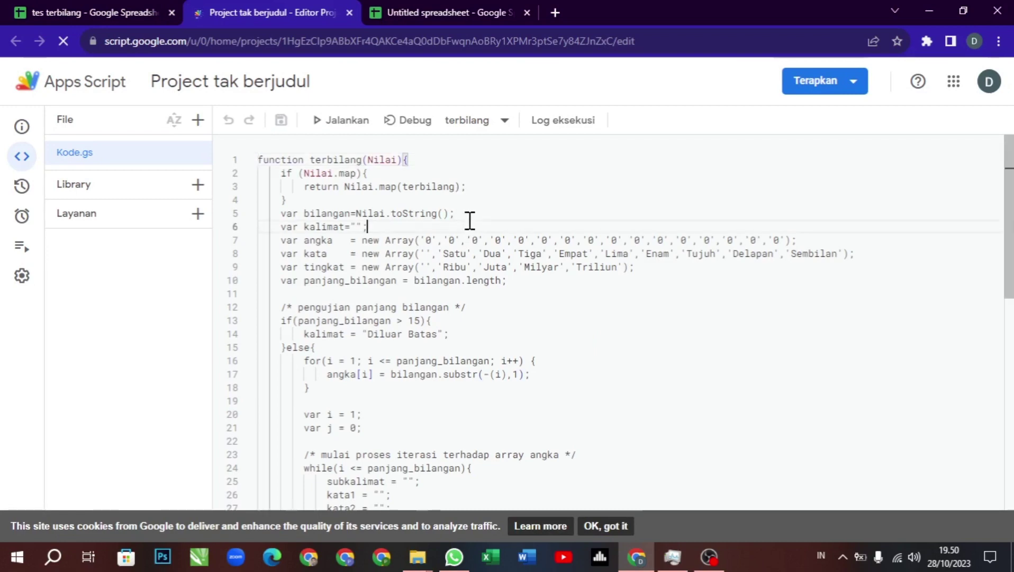
key(ctrl+a)
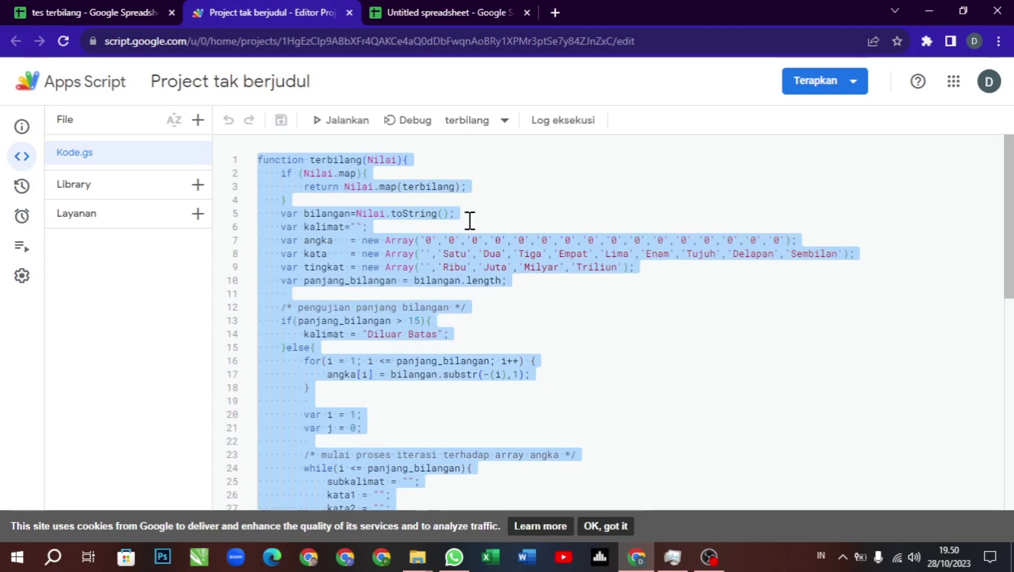
click(474, 18)
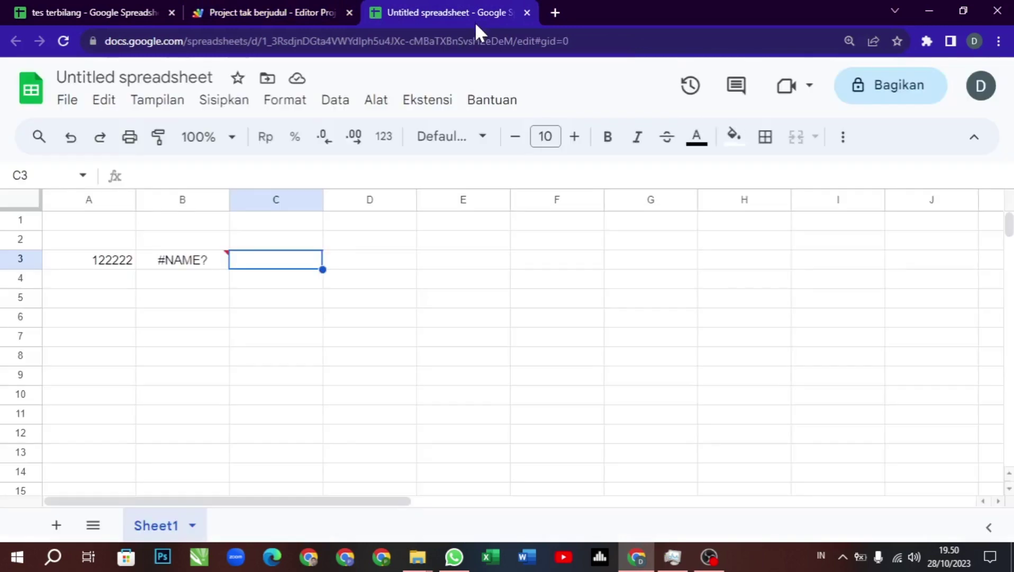
Create a new Apps Script project for the Untitled spreadsheet through Ekstensi > Apps Script.
click(426, 100)
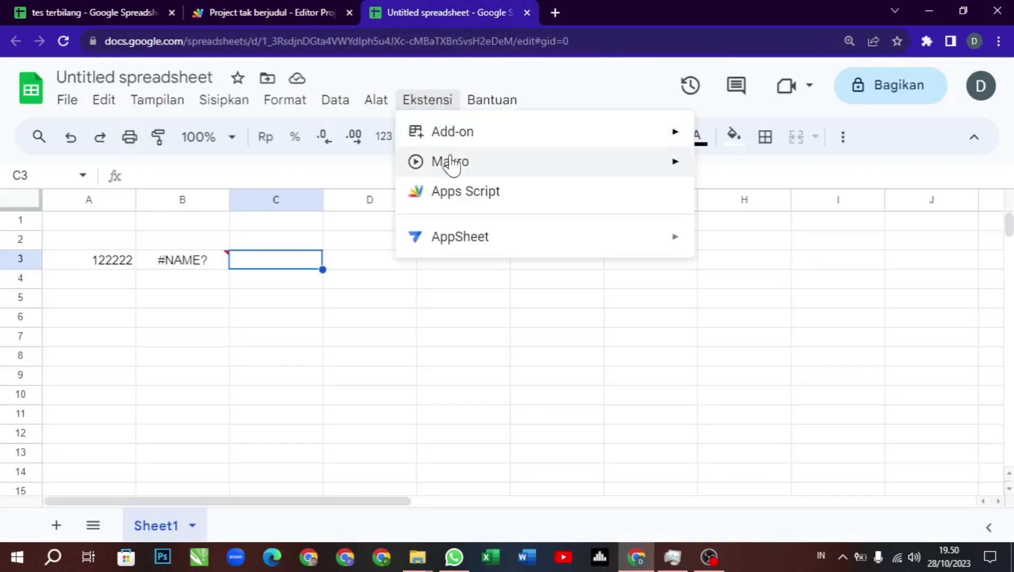
click(463, 192)
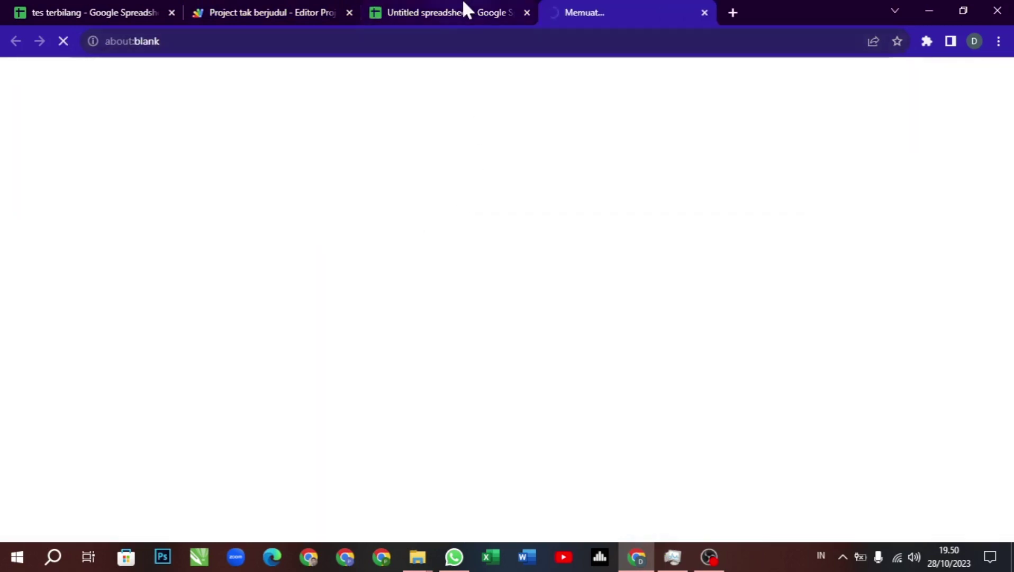
click(704, 12)
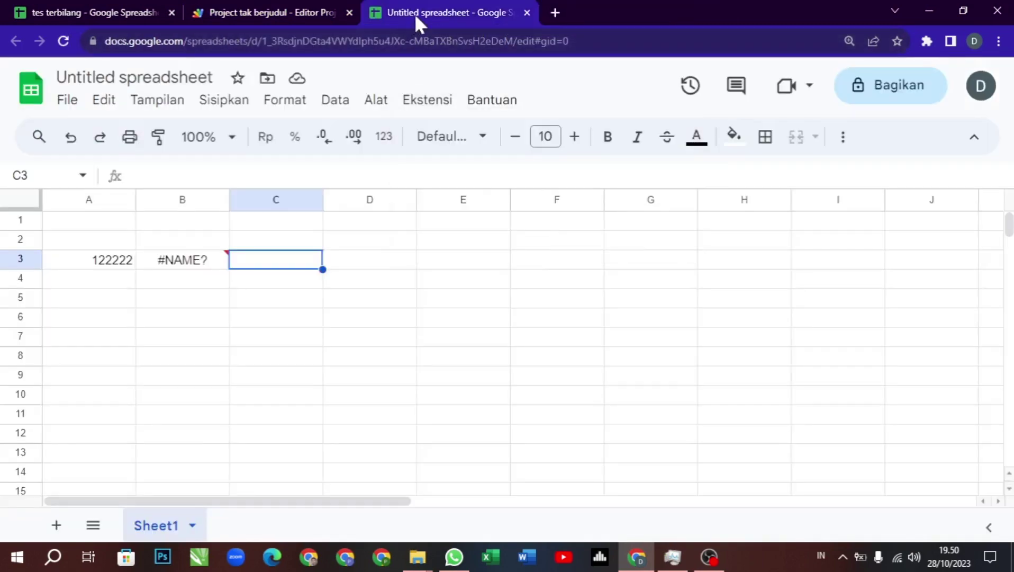
click(214, 265)
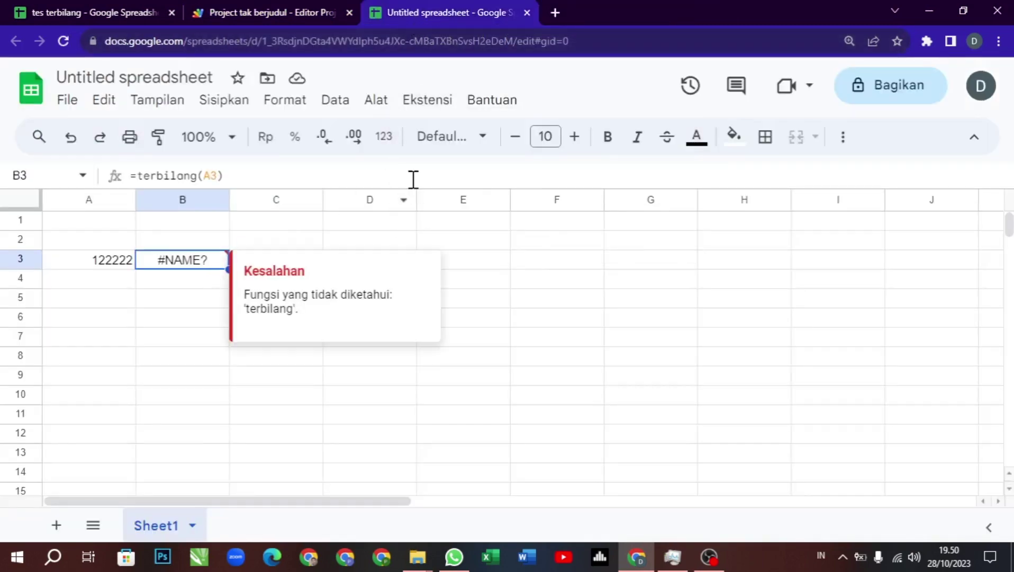
click(435, 105)
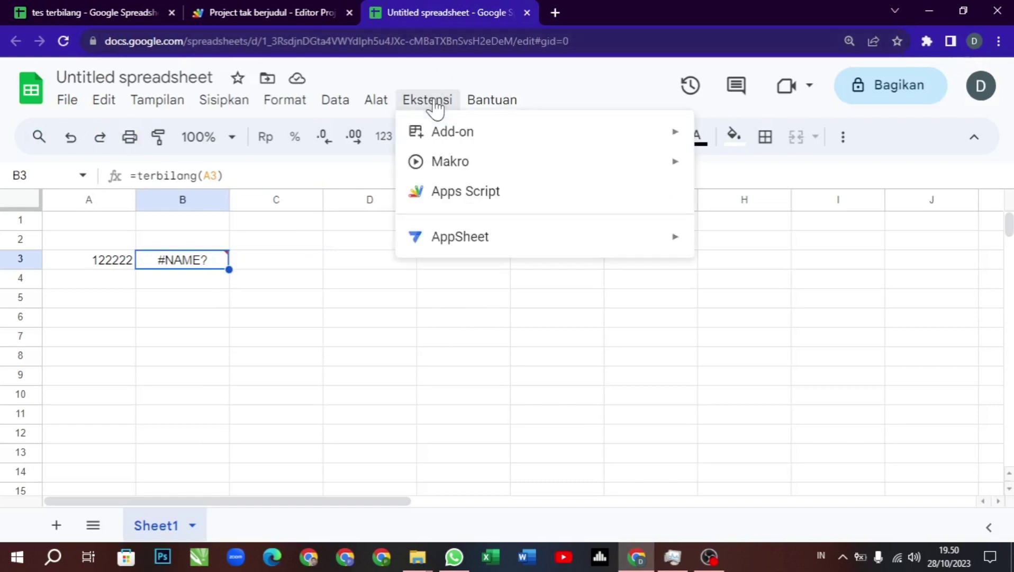
click(460, 200)
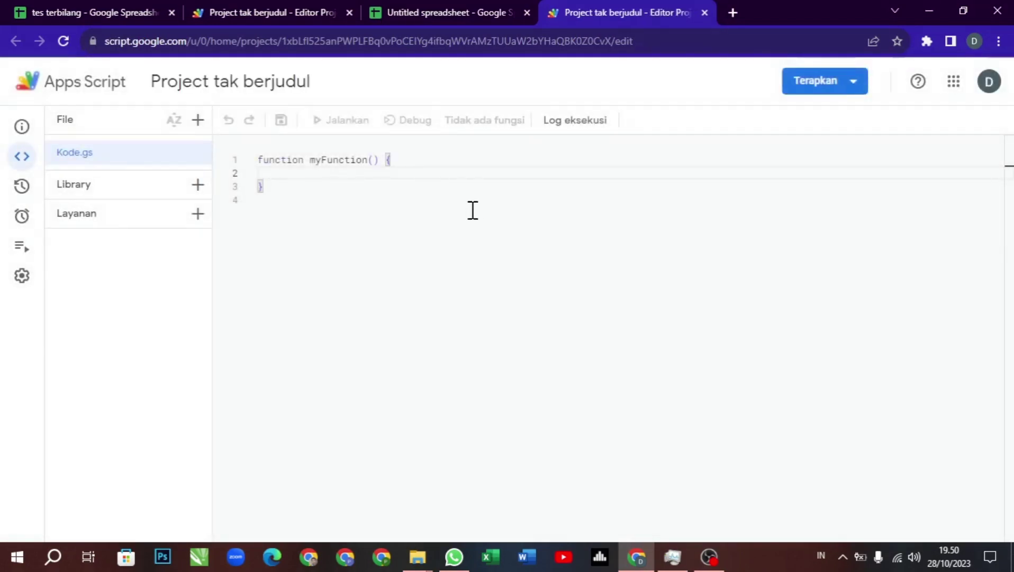
Replace the starter myFunction with the pasted terbilang script, save it, and return to the sheet.
key(ctrl+a)
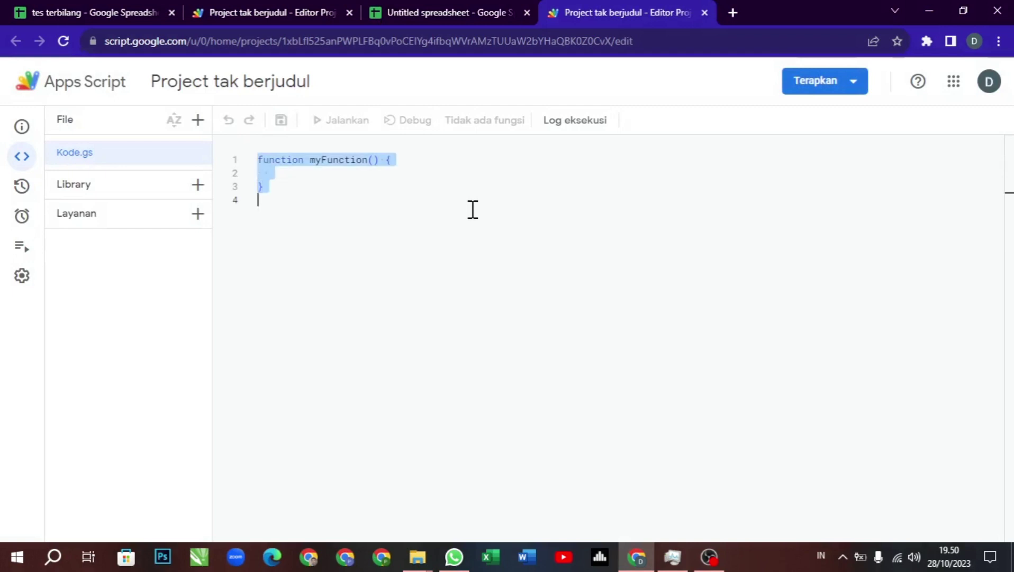
key(ctrl+v)
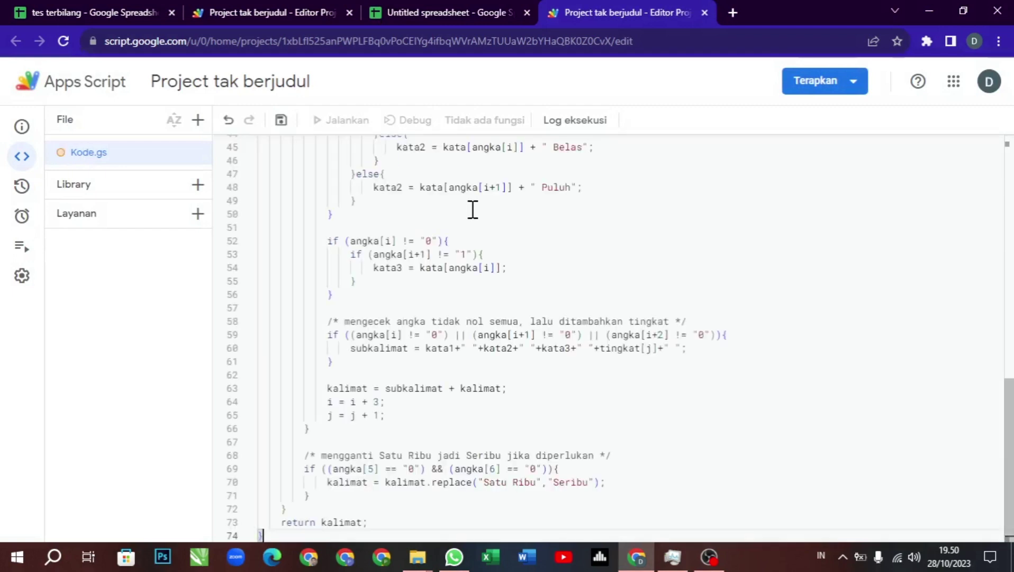
click(281, 119)
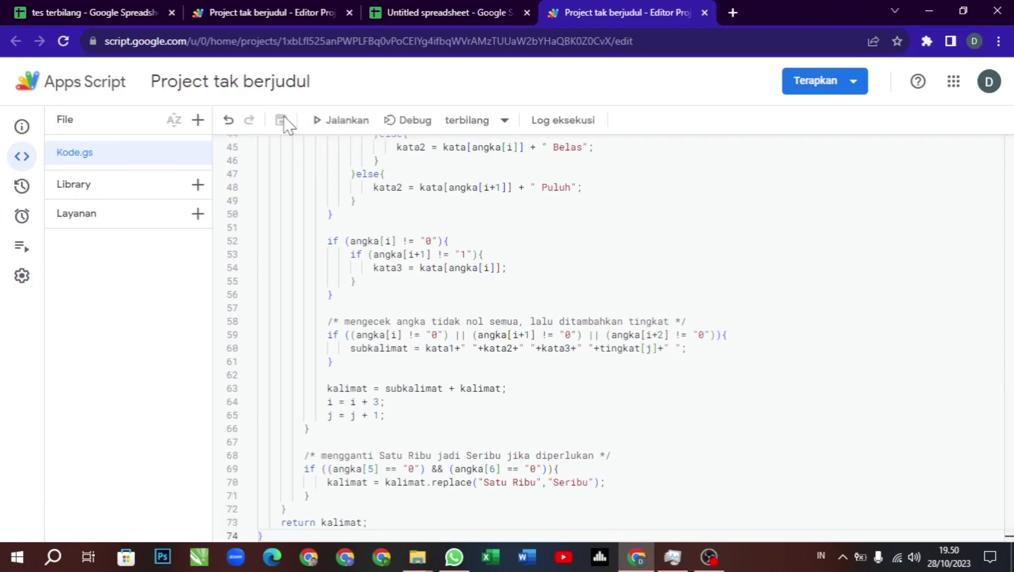
click(396, 3)
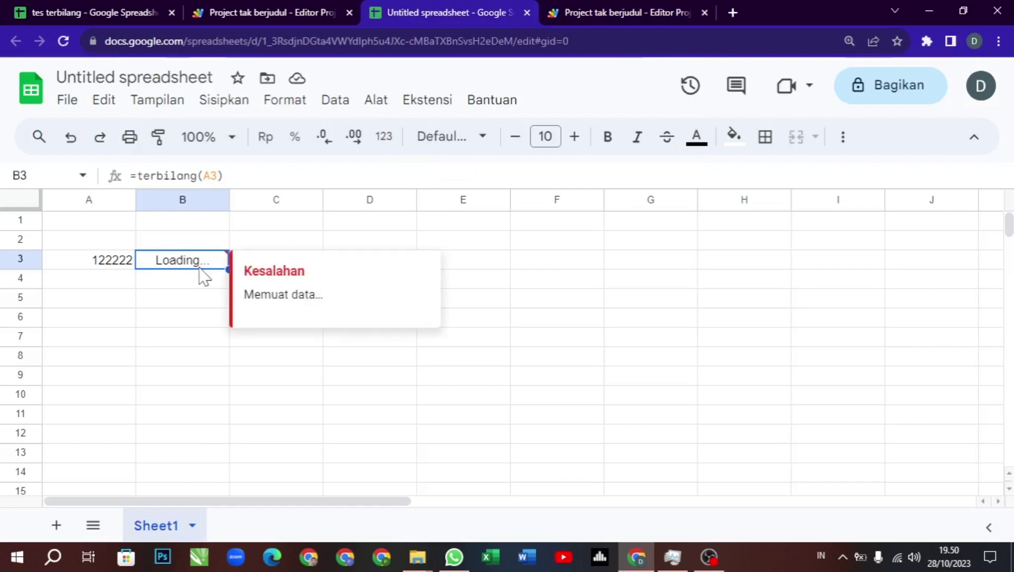
mouse_move(182, 260)
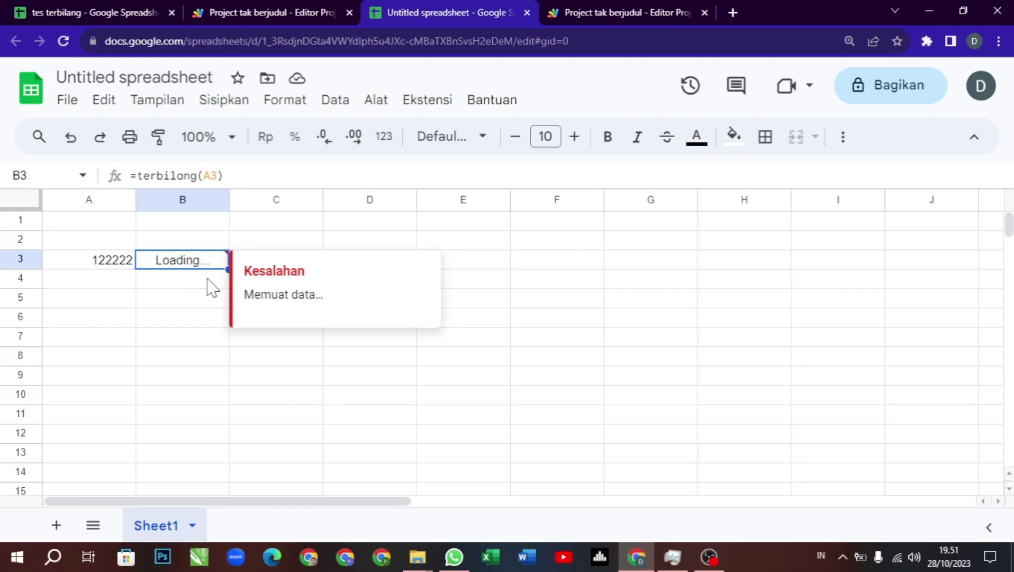
Fill B3's terbilang formula down to B6 and enter 125000 in A4.
mouse_move(228, 270)
mouse_down()
mouse_move(228, 329)
mouse_move(218, 335)
mouse_up()
click(130, 285)
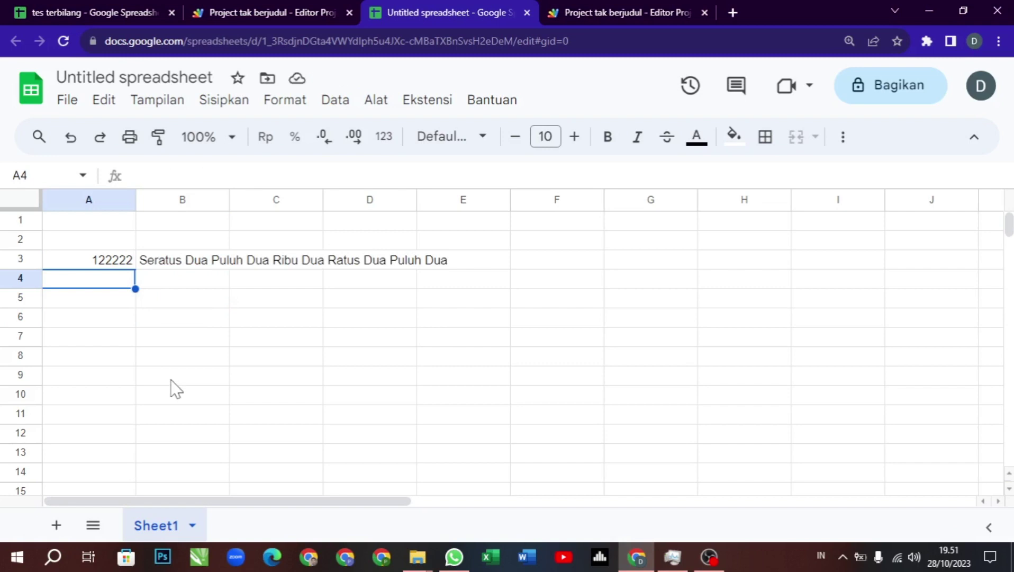
text(12500)
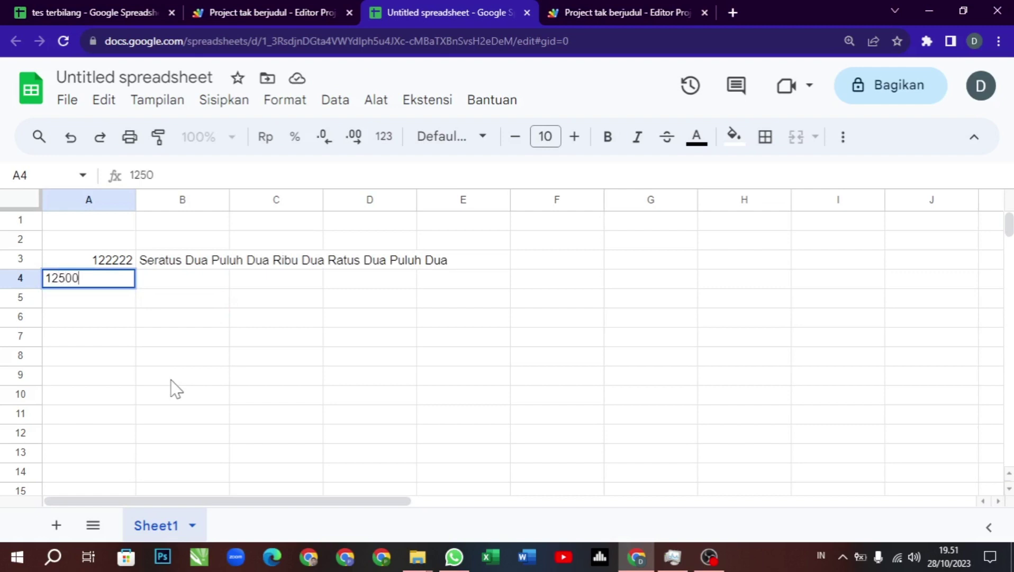
text(0)
key(Return)
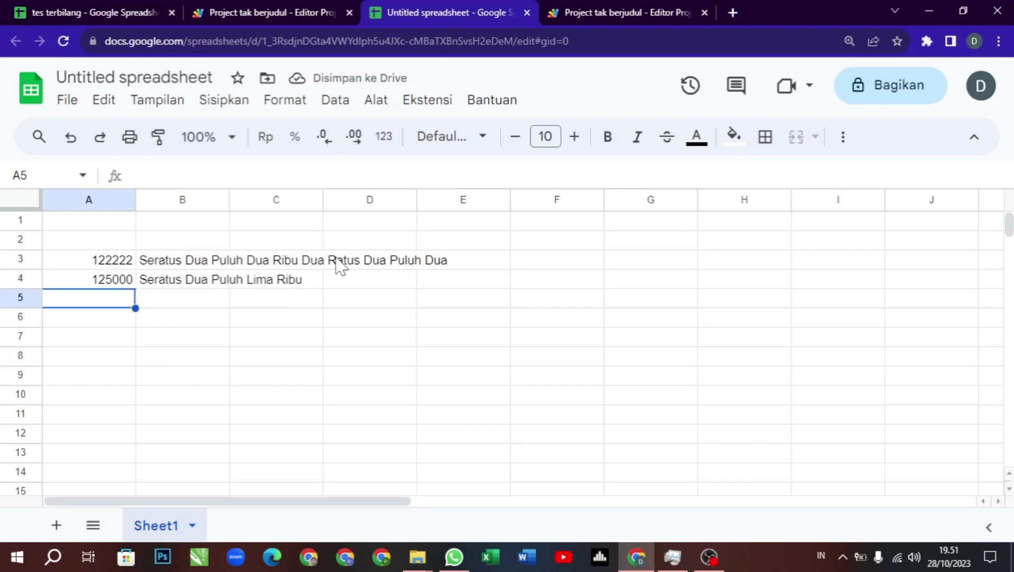
Autofit column B to the spelled-out words, then briefly check the script code.
double_click(233, 200)
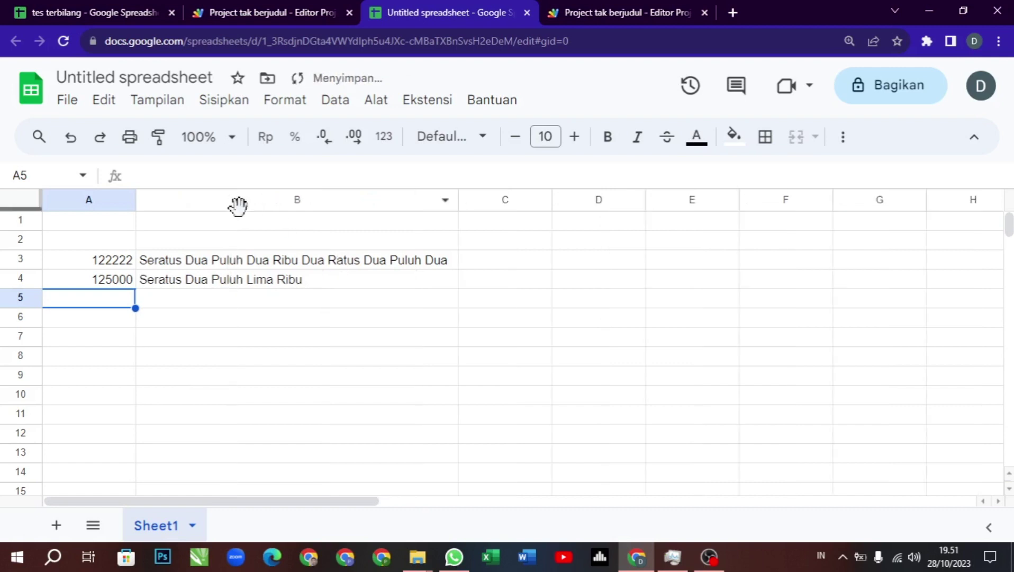
click(480, 266)
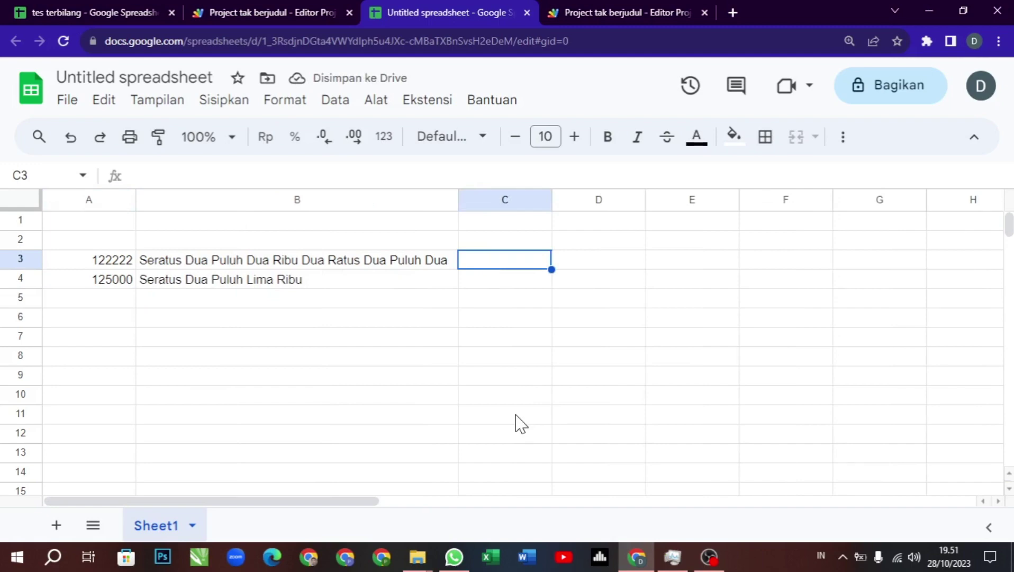
click(614, 16)
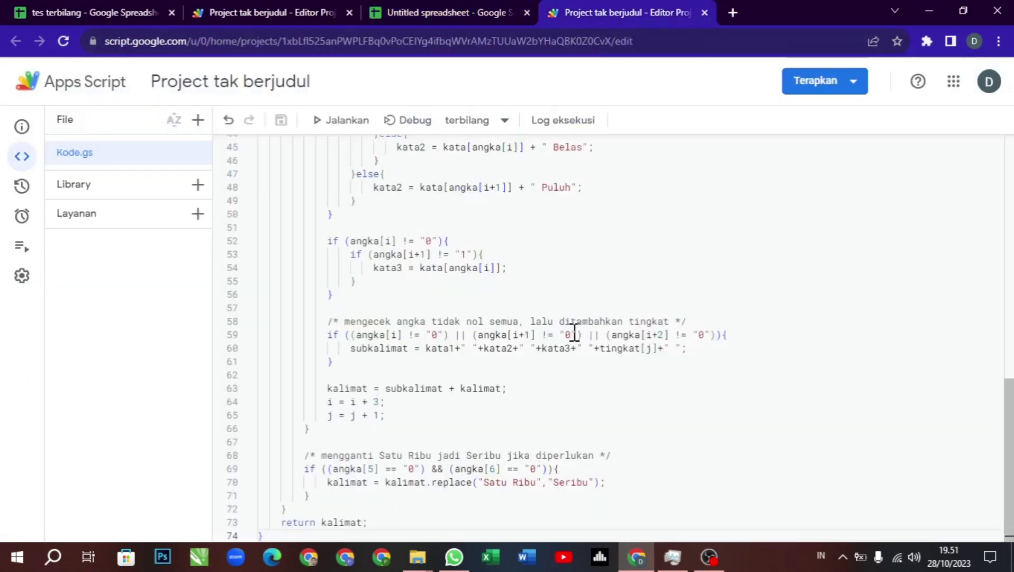
scroll(572, 334, up, 3)
scroll(573, 333, up, 4)
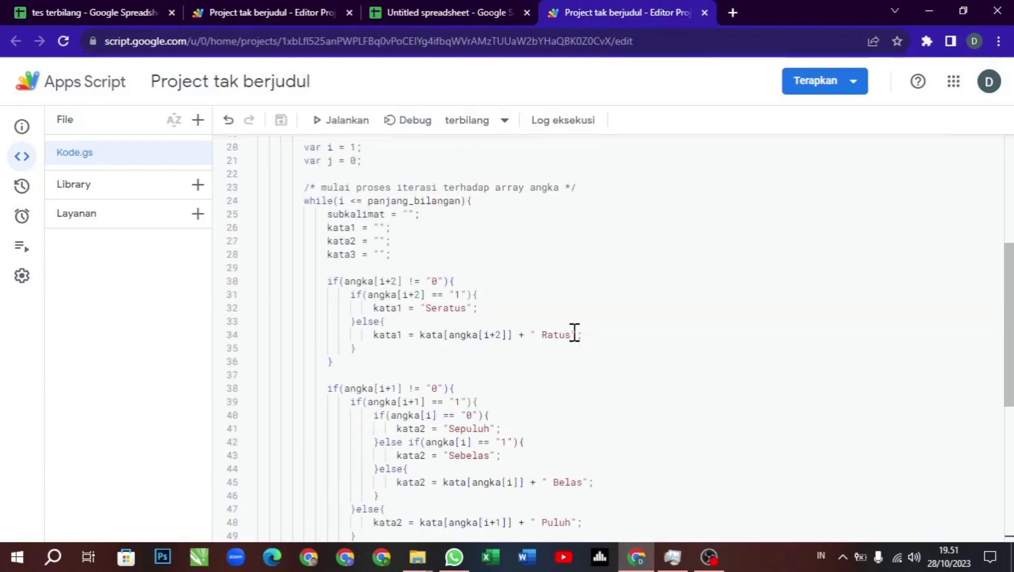
scroll(573, 333, up, 4)
click(391, 13)
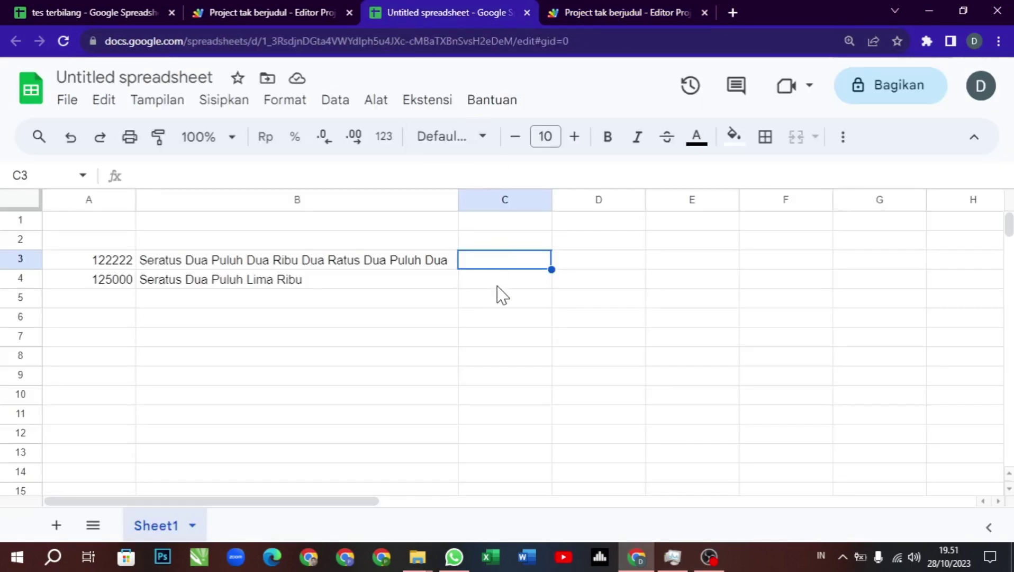
Enter the word Rupiah in C3.
text(Ru)
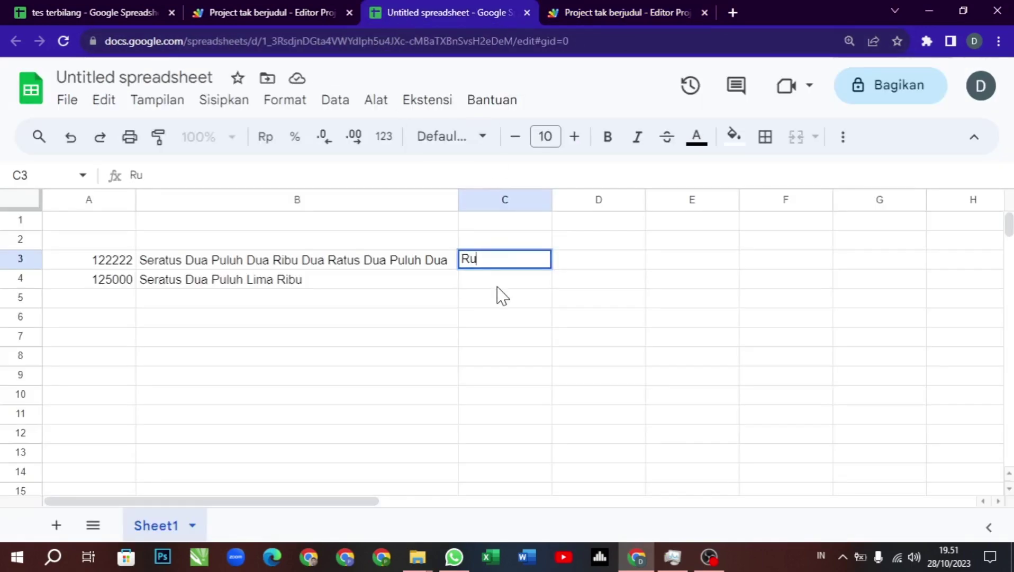
text(piah)
key(Return)
click(589, 269)
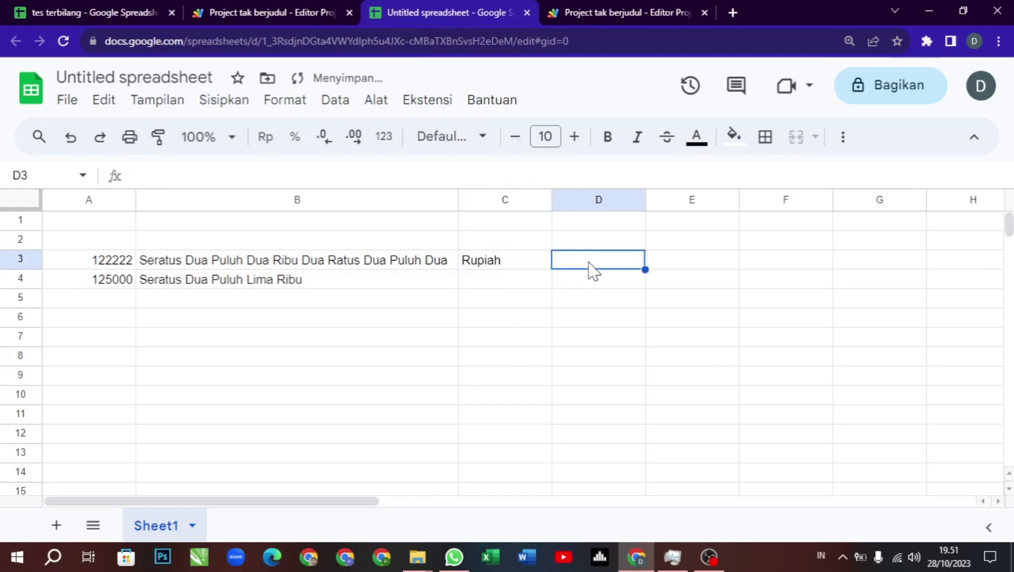
Join B3 and C3 in D3 with =CONCATENATE(B3;C3), declining the autofill suggestion.
text(=)
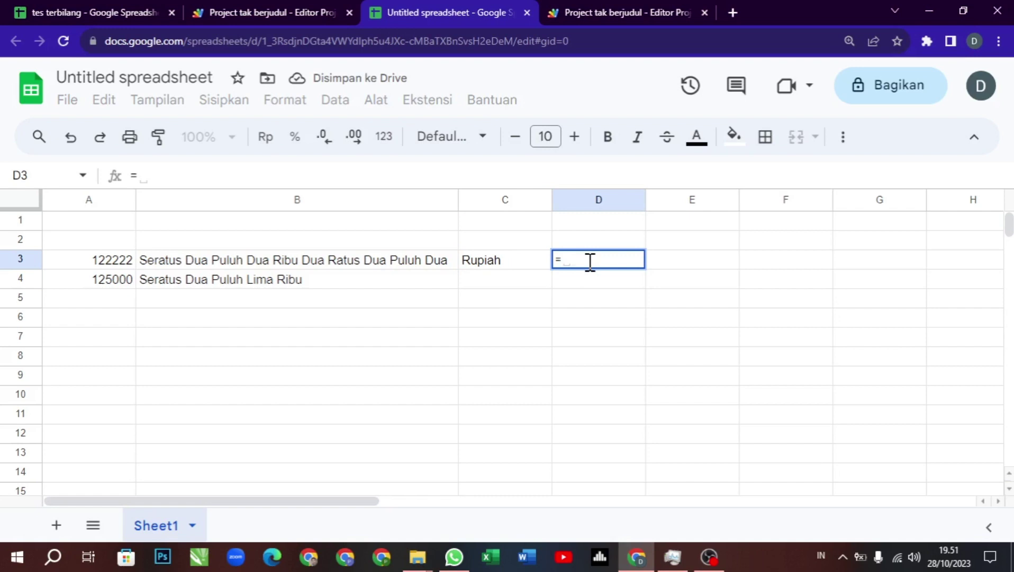
text(Concan)
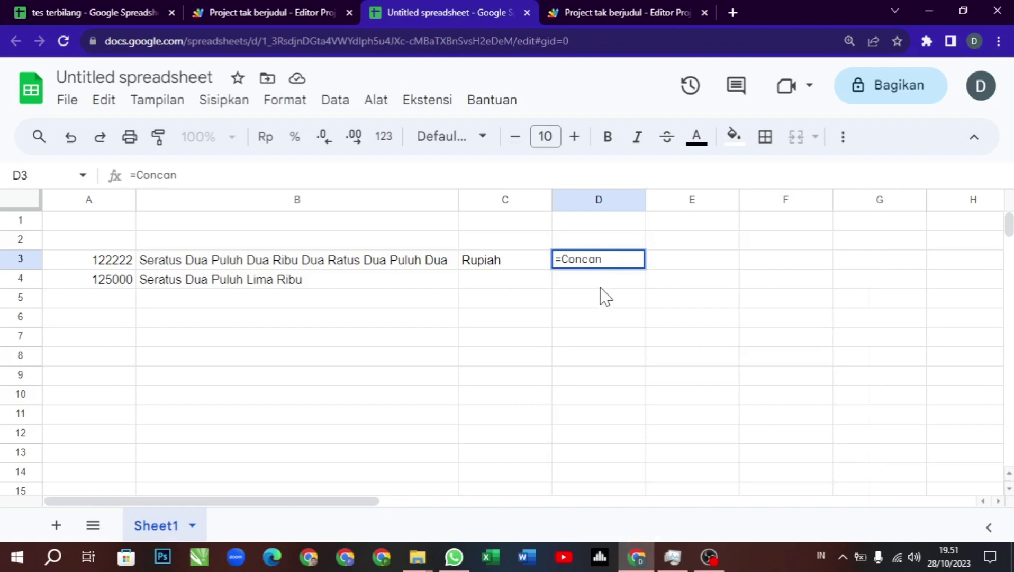
text(te)
key(BackSpace)
key(BackSpace)
key(BackSpace)
text(tenate)
key(BackSpace)
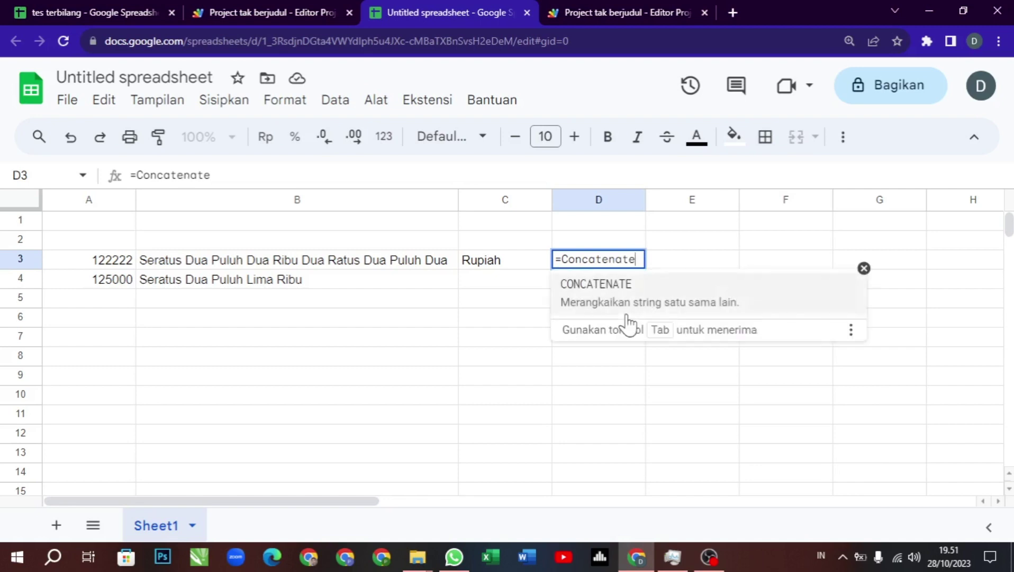
click(612, 298)
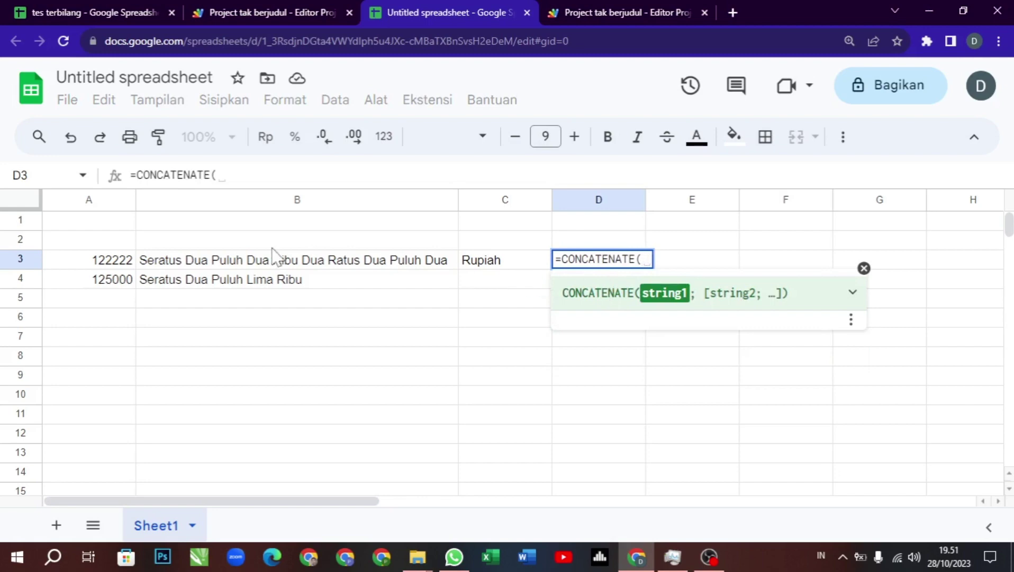
click(180, 261)
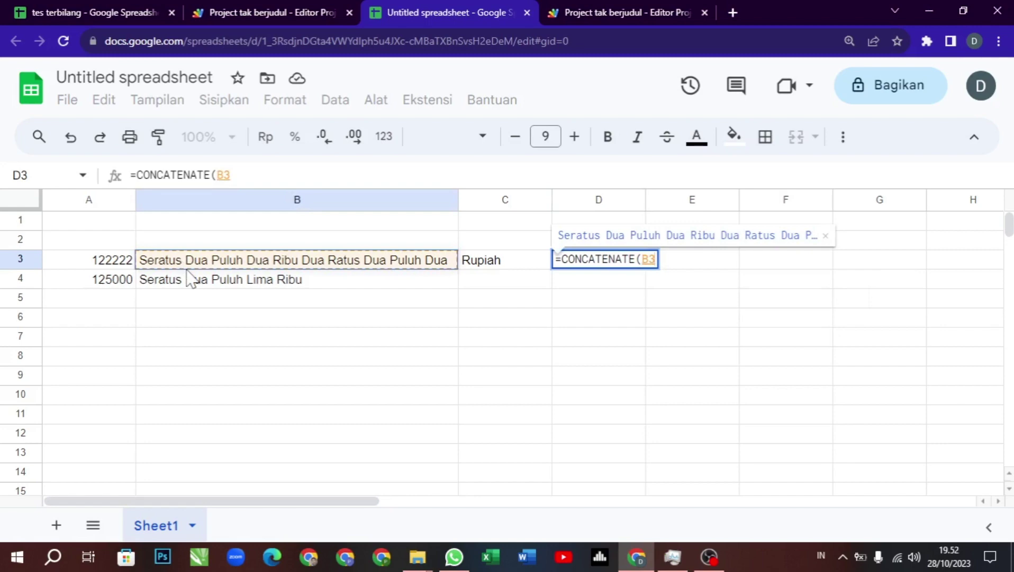
text(;)
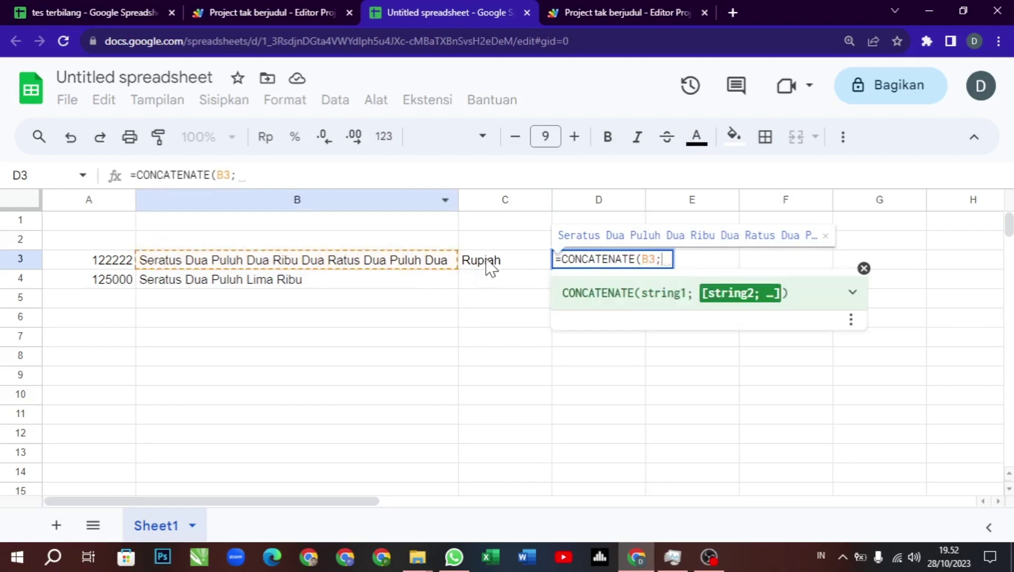
click(487, 260)
key(Return)
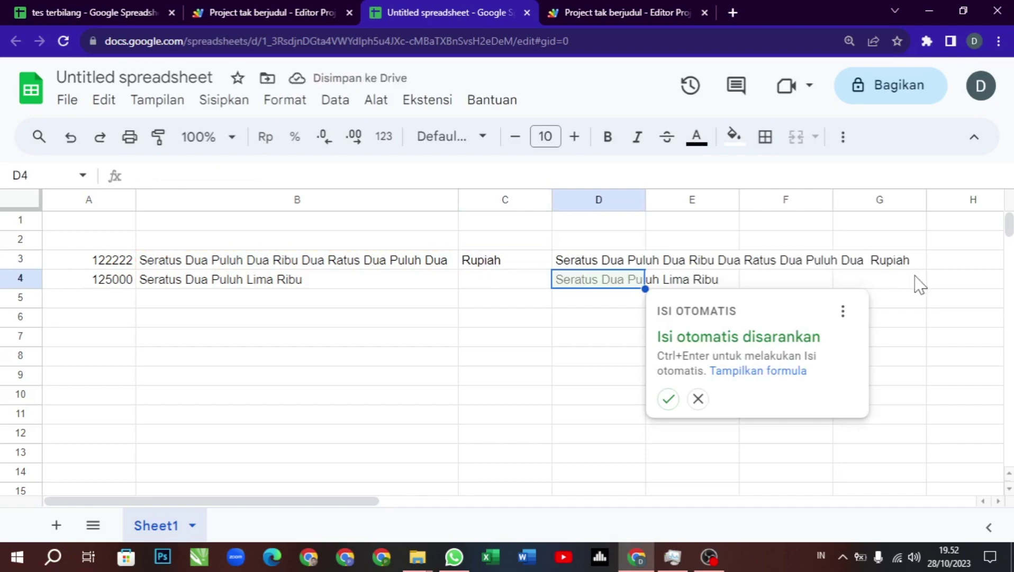
key(Escape)
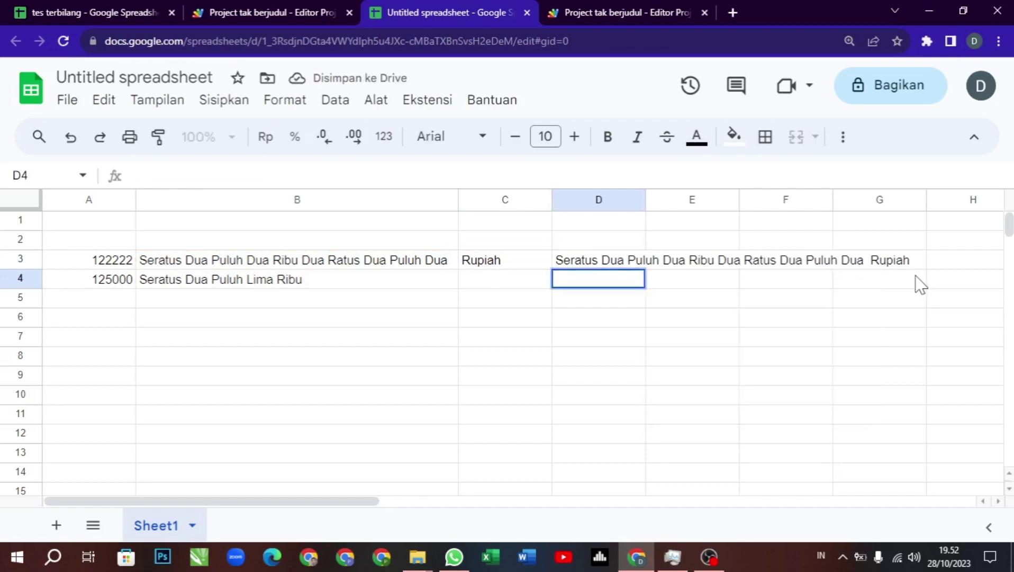
key(Return)
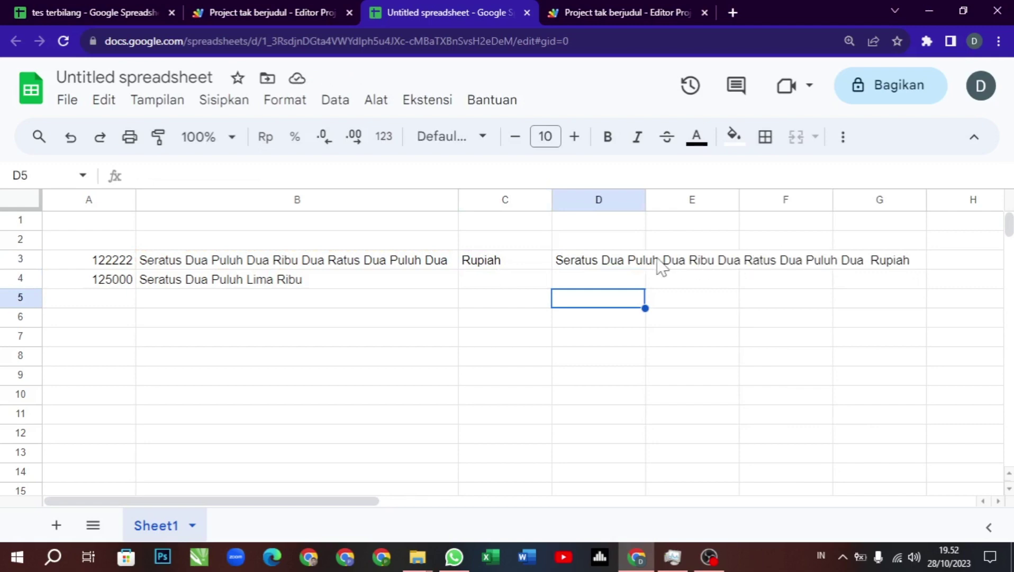
Fill the D3 joining formula and the C3 'Rupiah' down into row 4.
click(625, 262)
drag(645, 270, 646, 284)
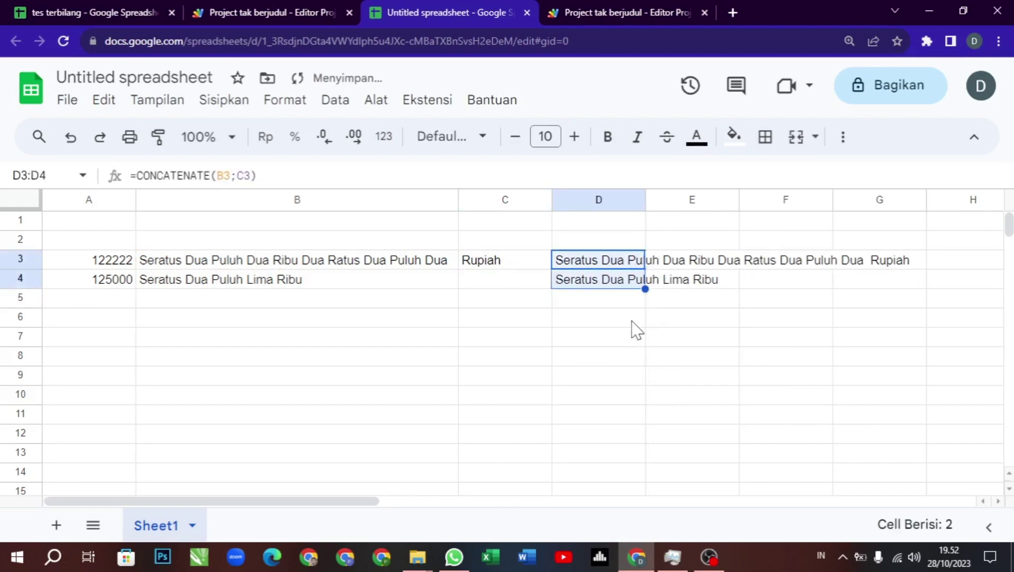
click(531, 264)
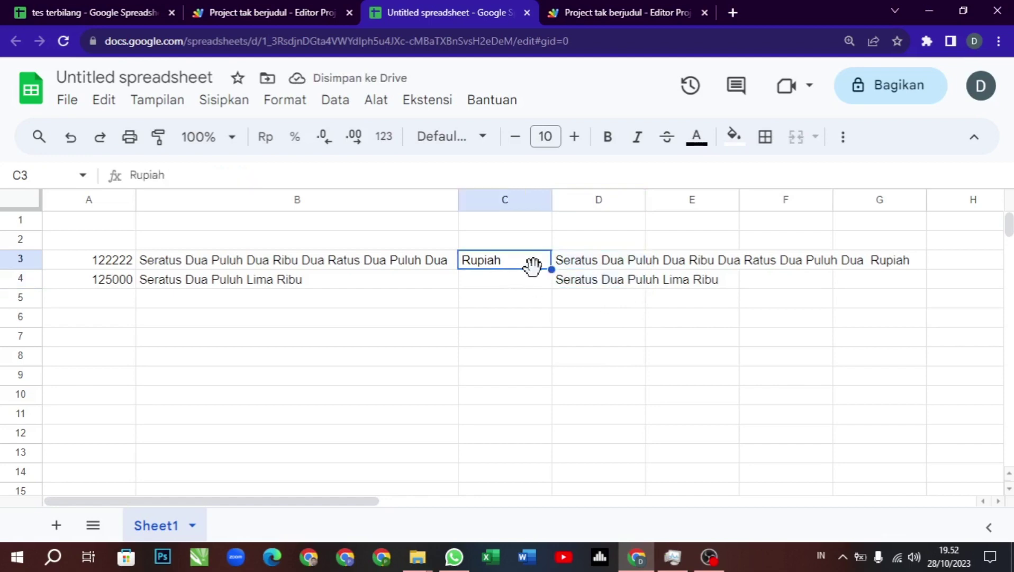
drag(551, 269, 550, 280)
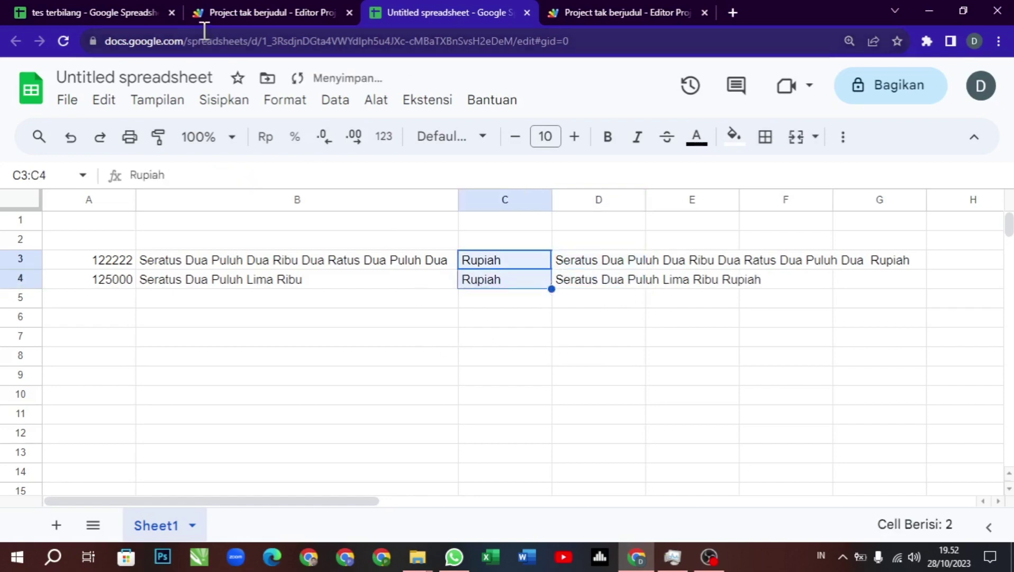
Glance at the 'tes terbilang' spreadsheet, then return and check the Ekstensi menu without choosing anything.
click(118, 14)
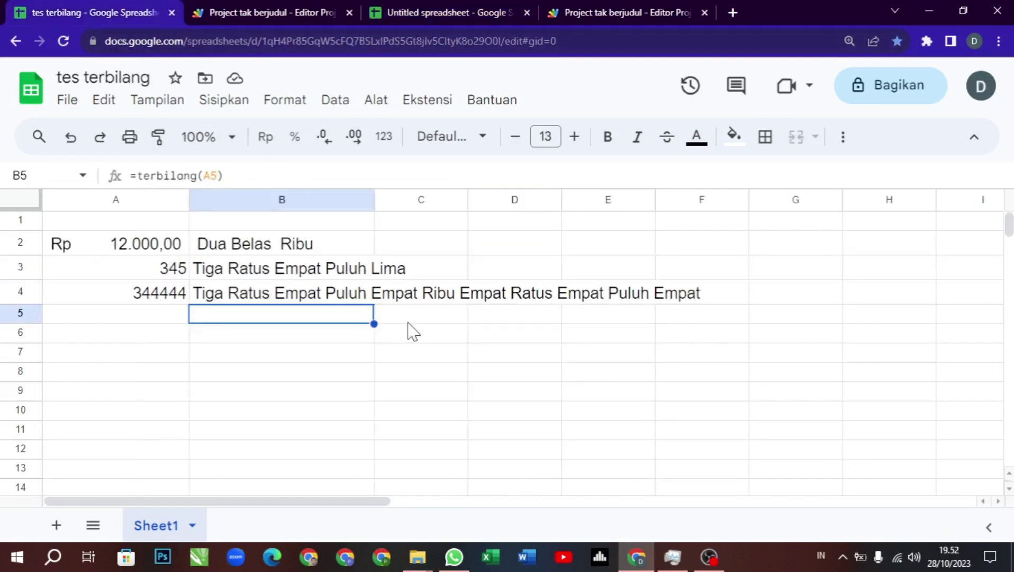
click(423, 15)
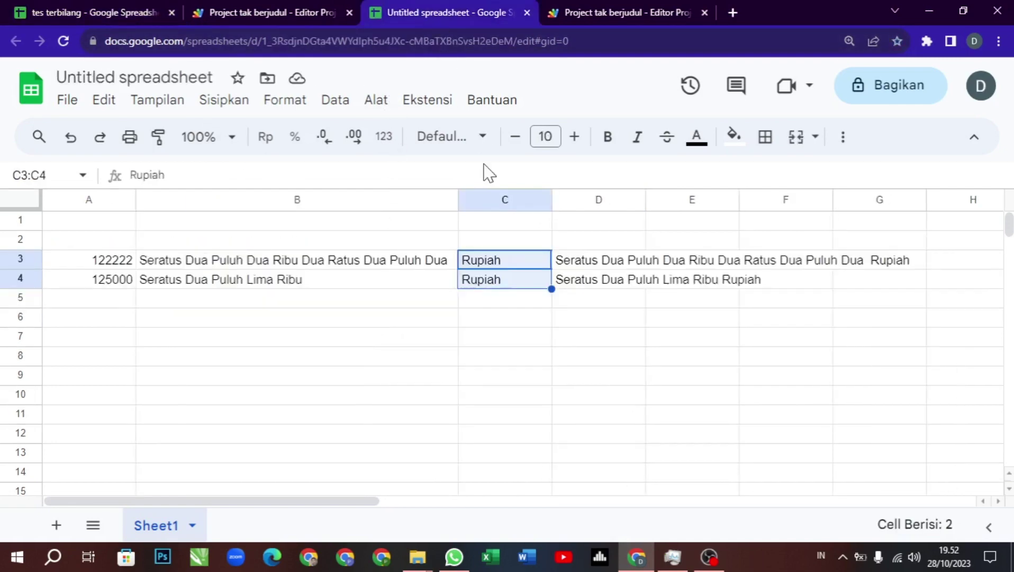
click(455, 337)
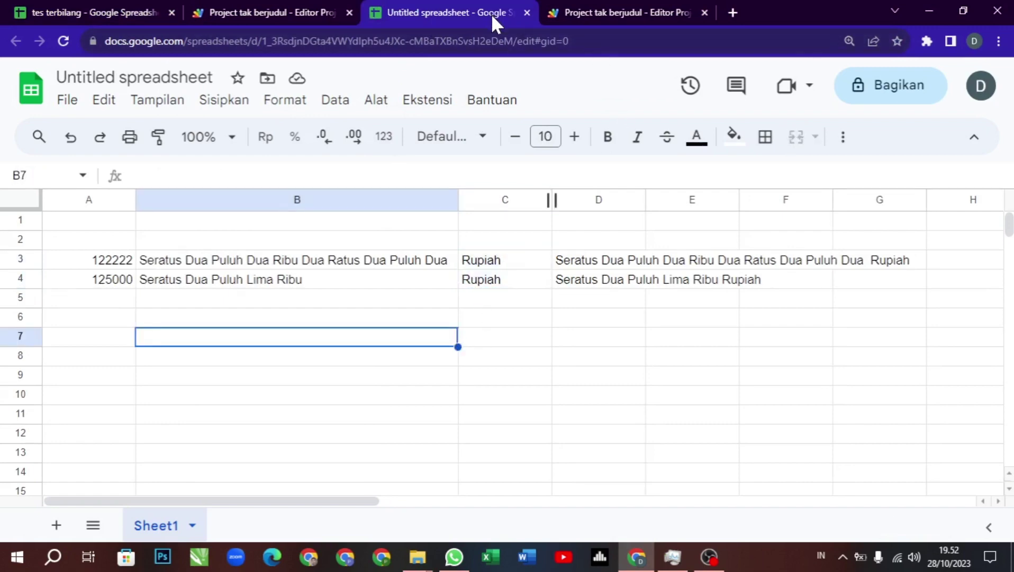
click(412, 106)
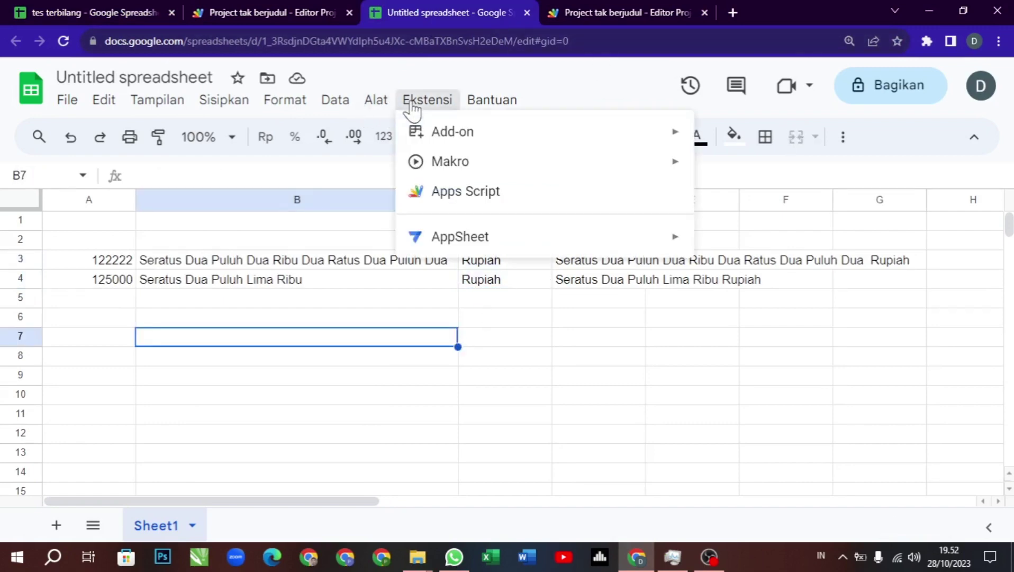
click(594, 364)
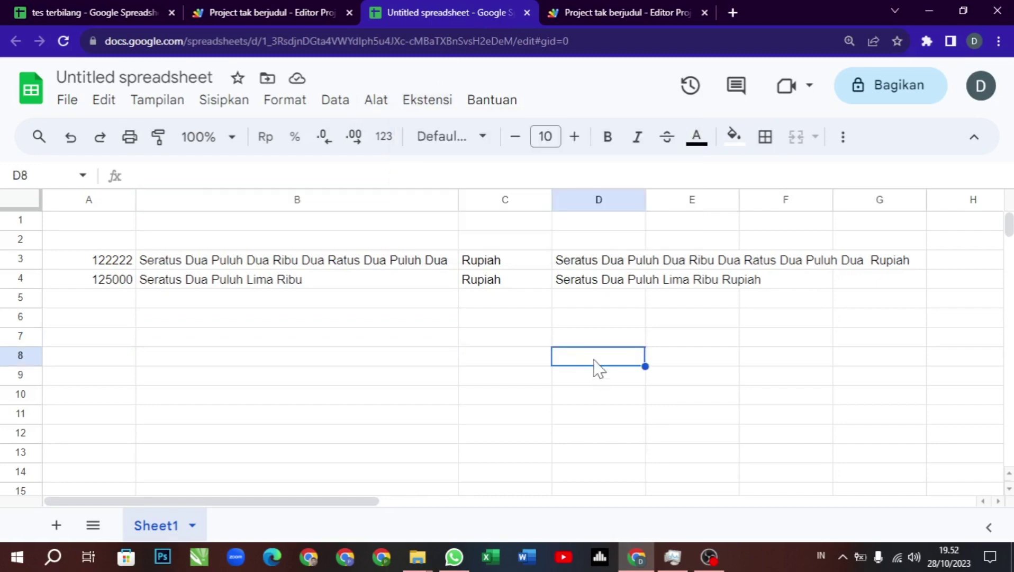
click(626, 15)
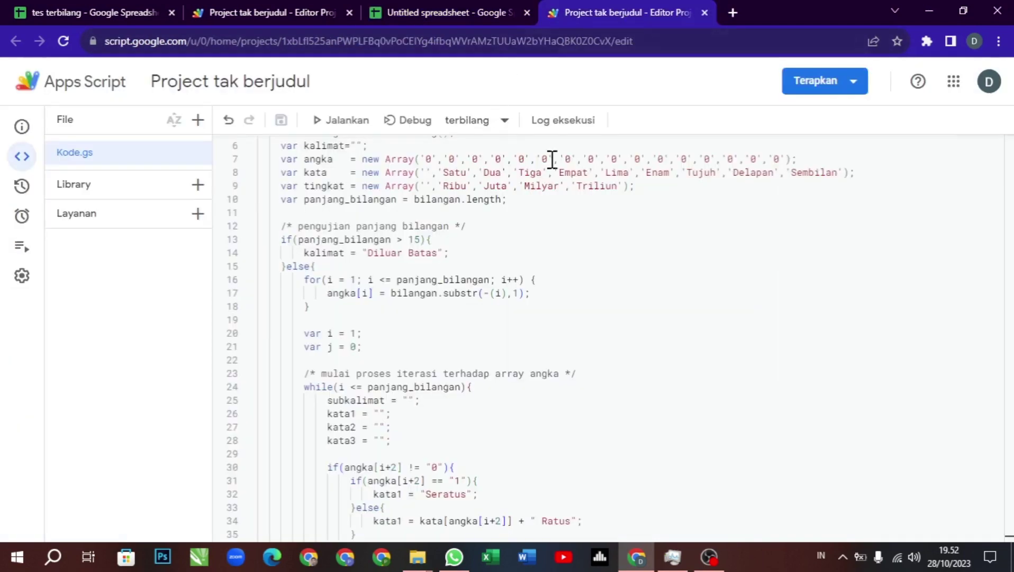
scroll(601, 235, up, 2)
scroll(604, 237, down, 3)
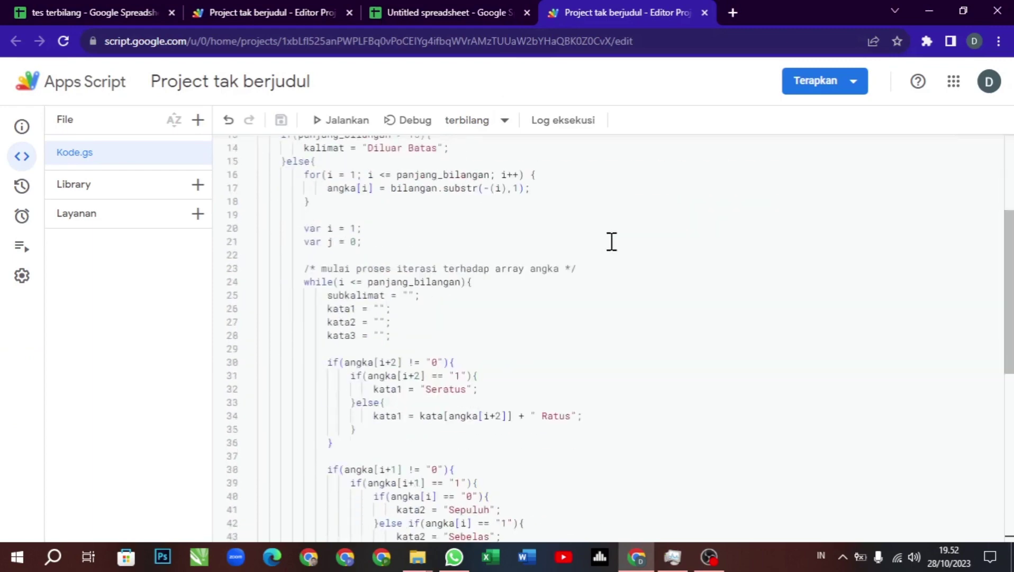
scroll(613, 244, down, 6)
scroll(613, 245, down, 2)
scroll(612, 244, up, 3)
scroll(611, 244, up, 4)
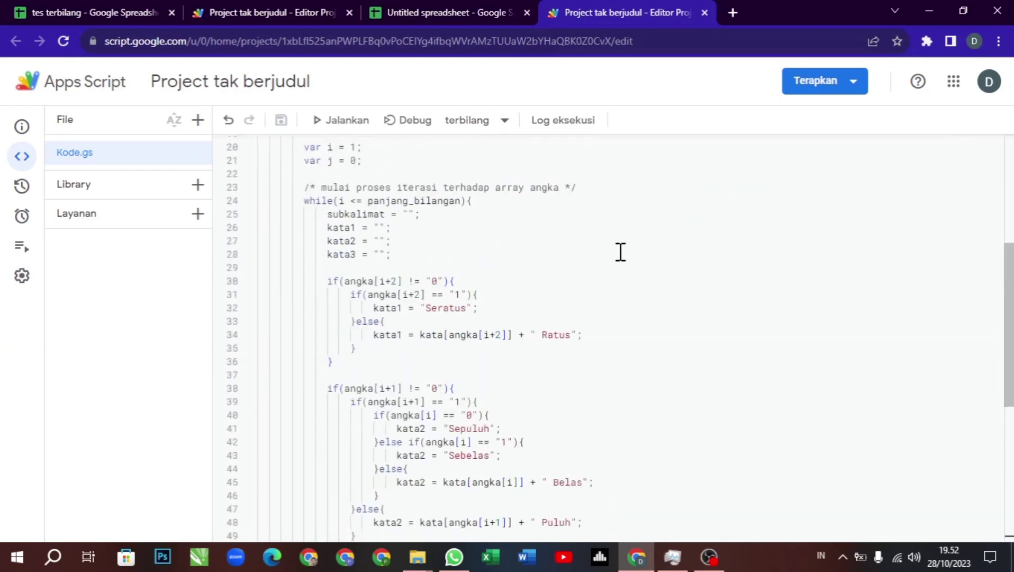
scroll(619, 248, up, 5)
scroll(582, 252, down, 3)
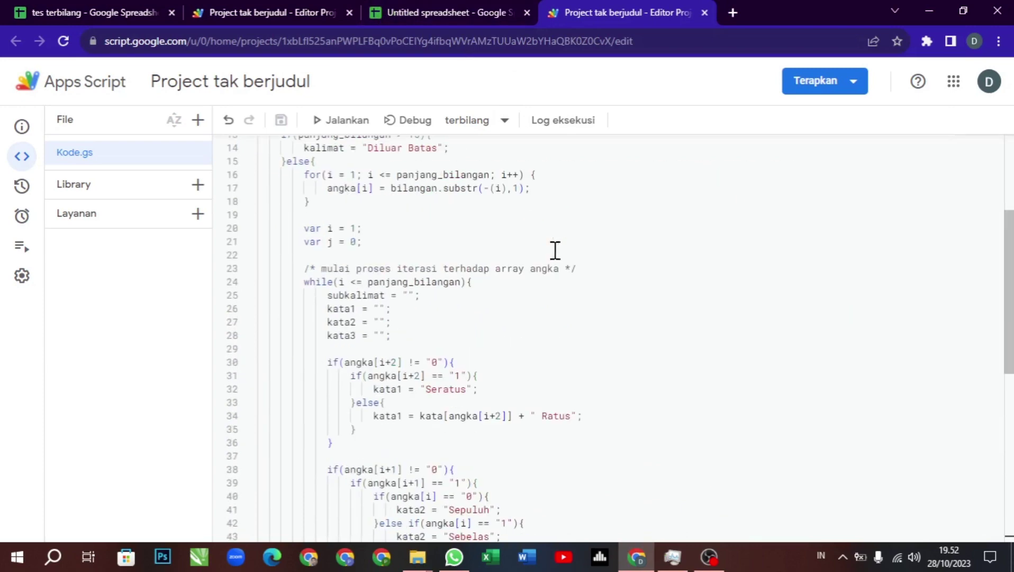
scroll(556, 252, down, 3)
scroll(561, 249, up, 3)
scroll(562, 245, up, 3)
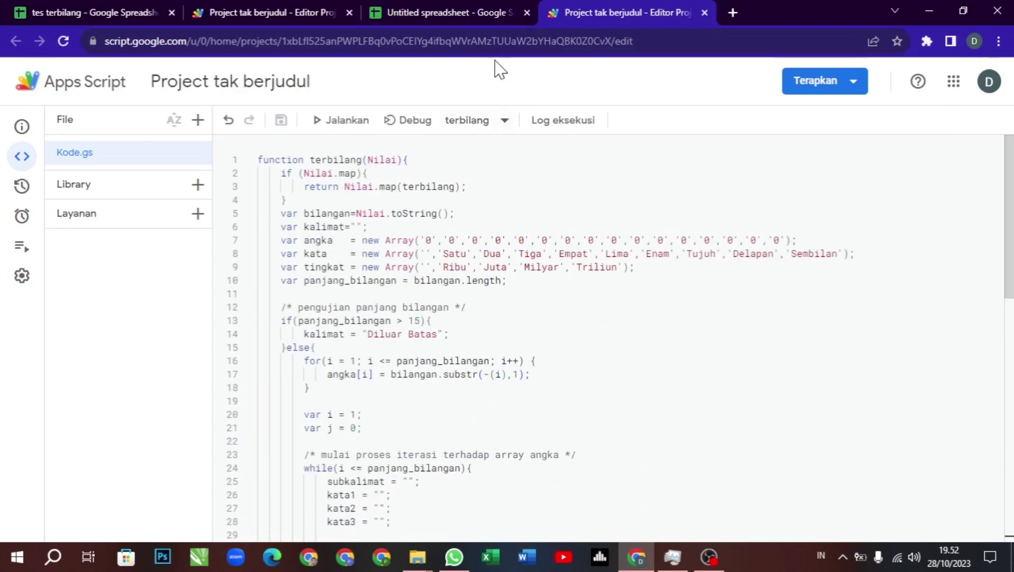
click(455, 13)
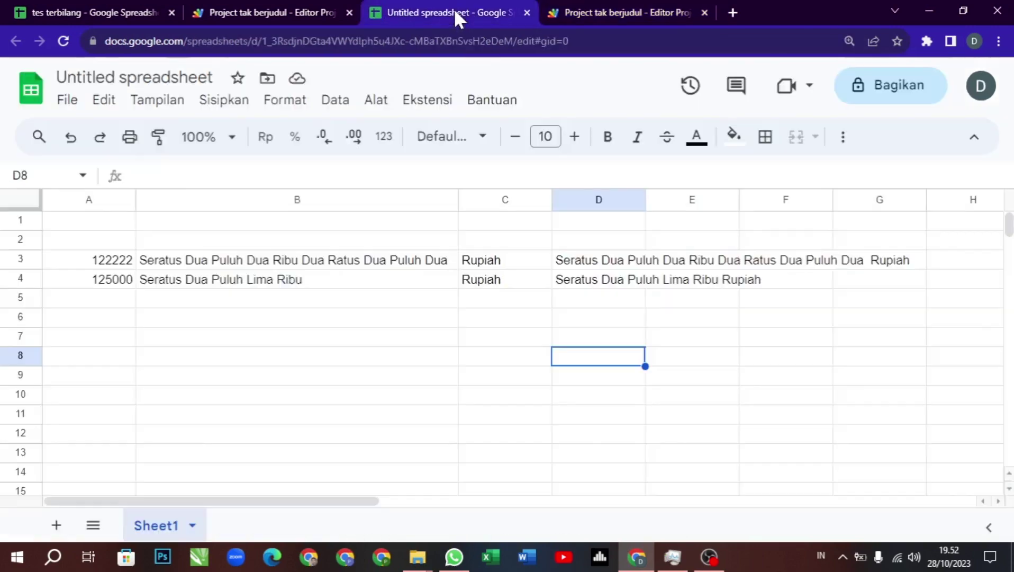
click(583, 302)
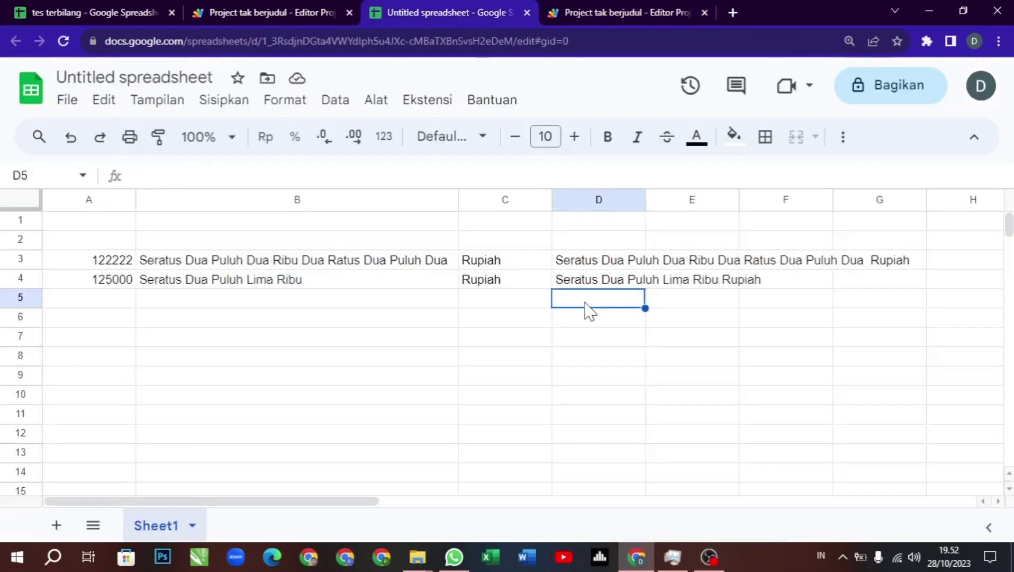
click(111, 300)
click(376, 306)
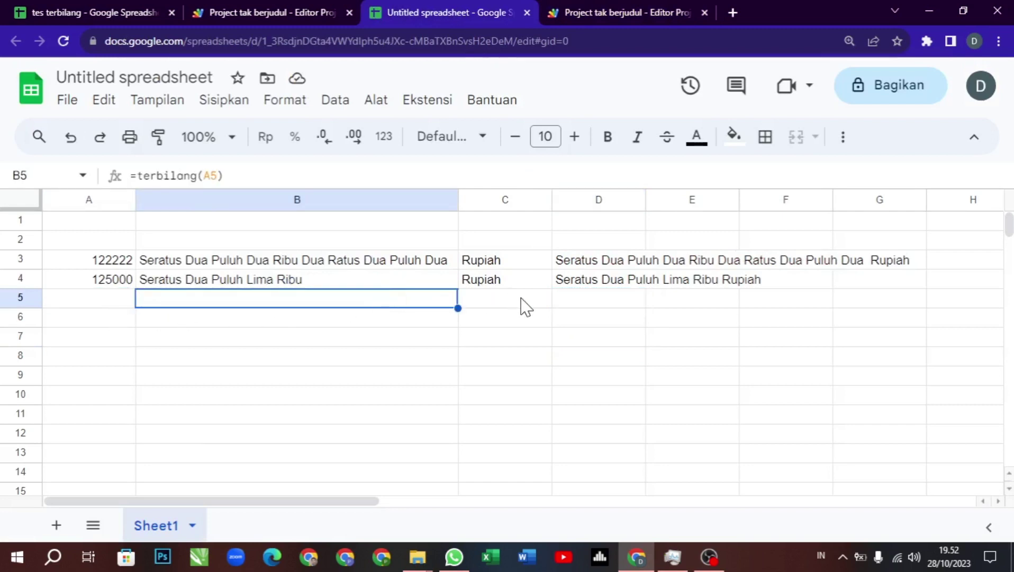
click(524, 306)
click(588, 306)
click(693, 304)
click(782, 300)
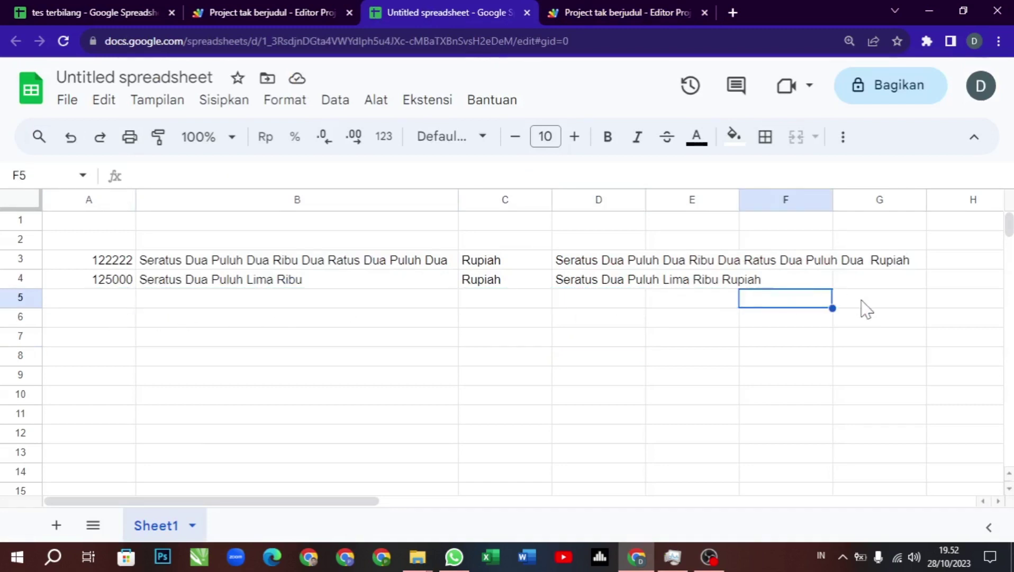
click(863, 307)
click(947, 302)
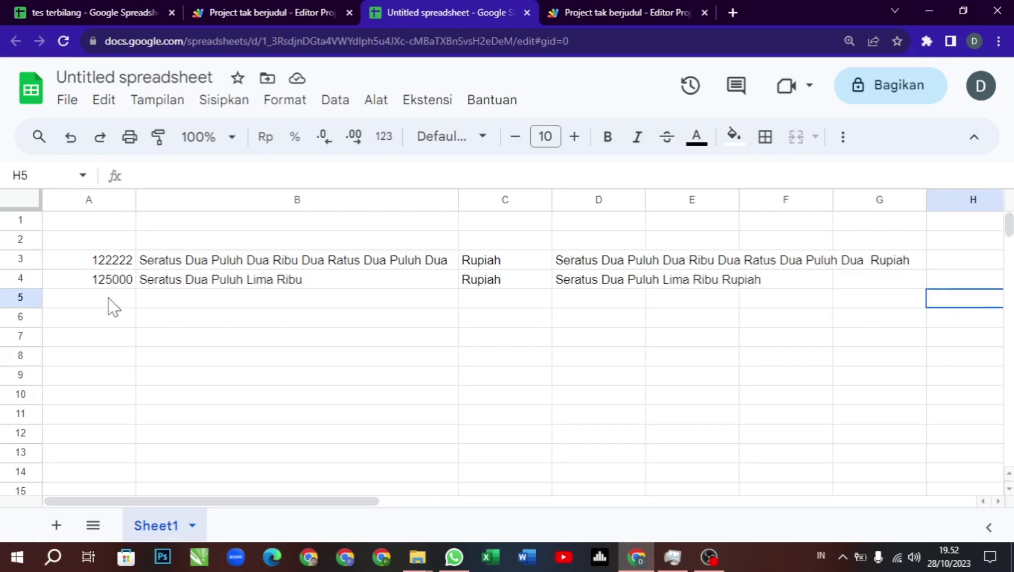
click(87, 302)
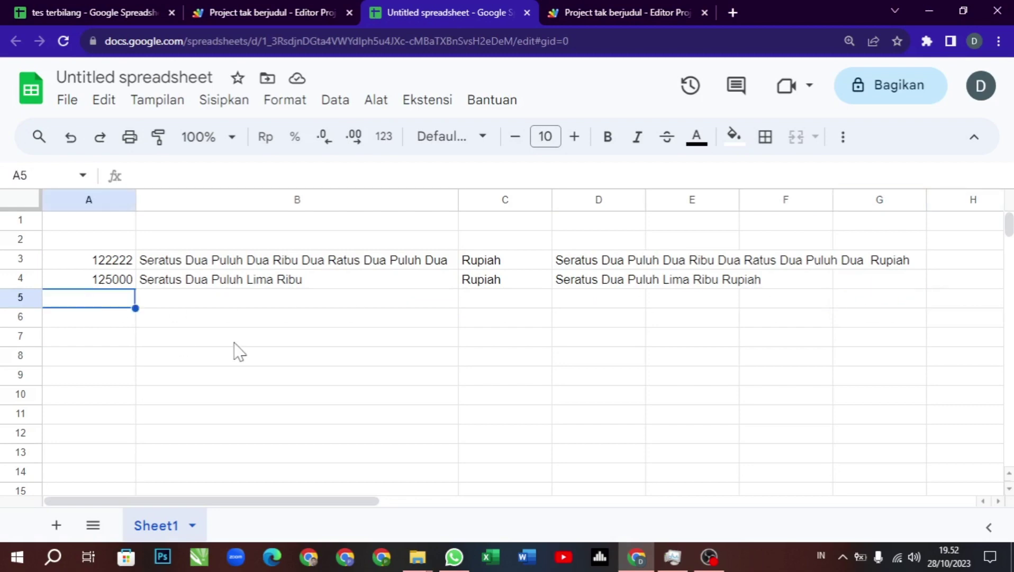